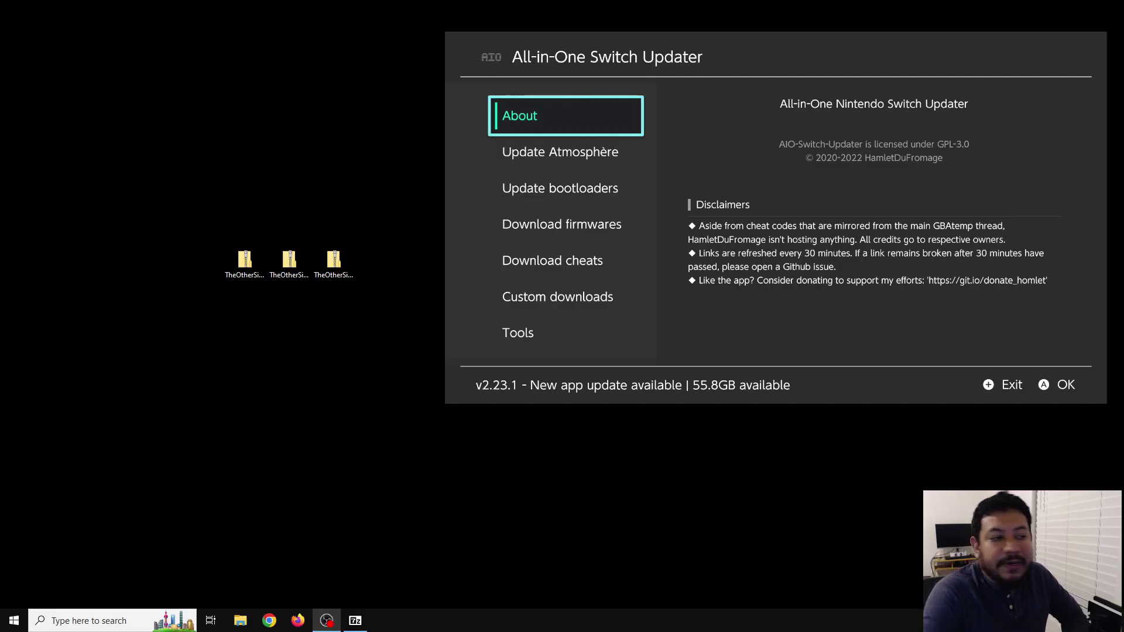
- Show the Update Atmosphère downloads, focus TheOtherSide_AMS_1.9.4.zip, and check the names of the matching ams and hekate archives on the desktop
click(565, 152)
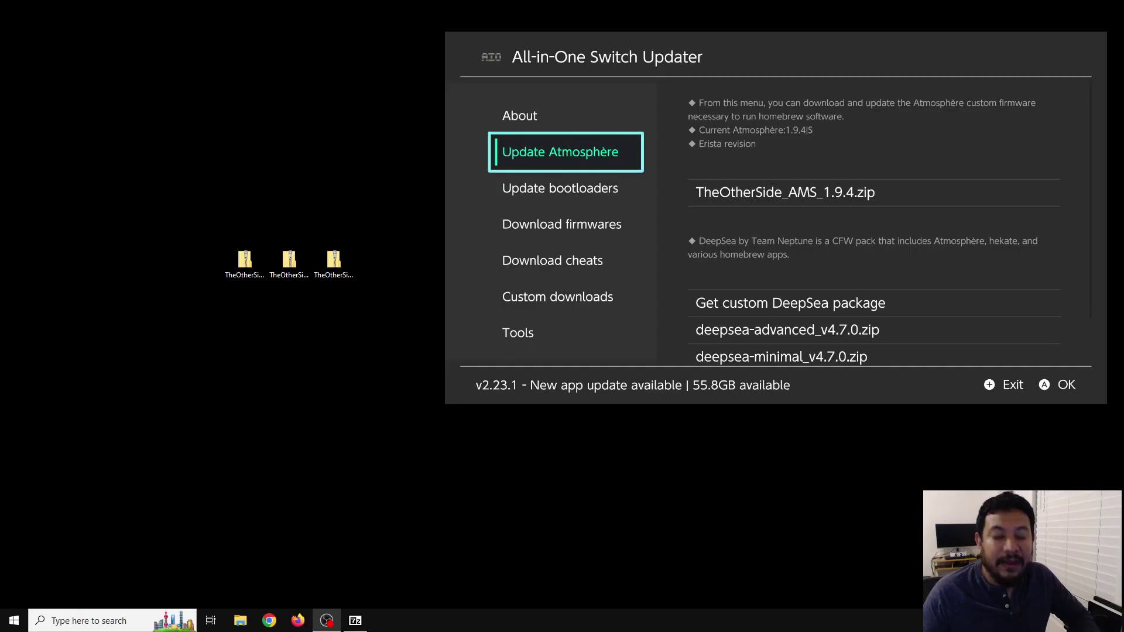
click(414, 243)
drag(437, 238, 283, 259)
click(321, 275)
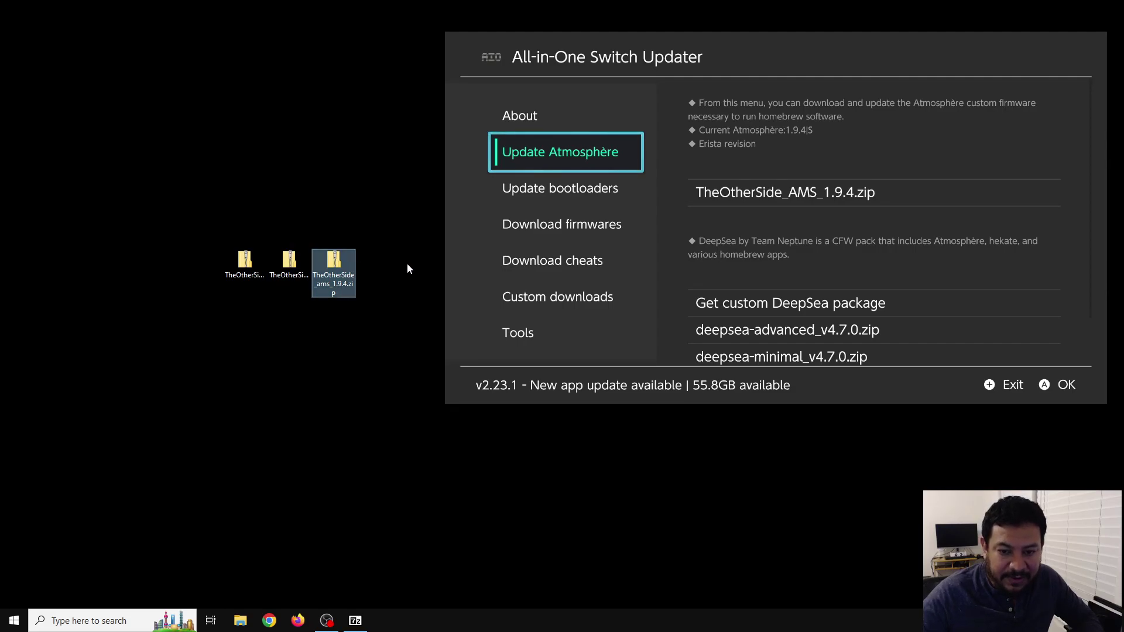
click(300, 272)
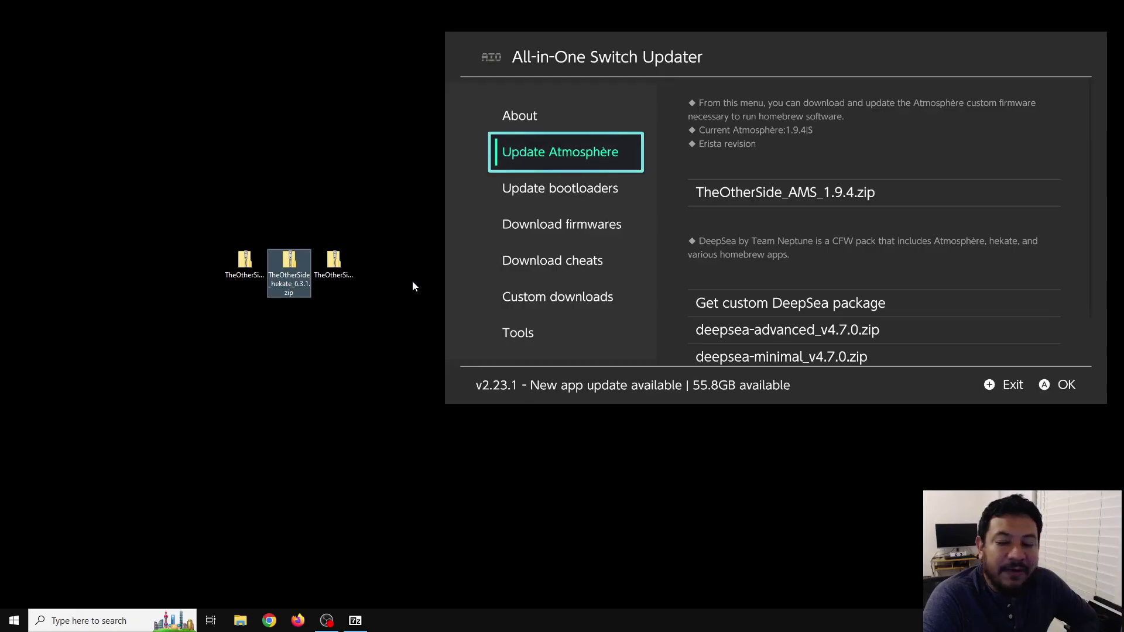
key(Right)
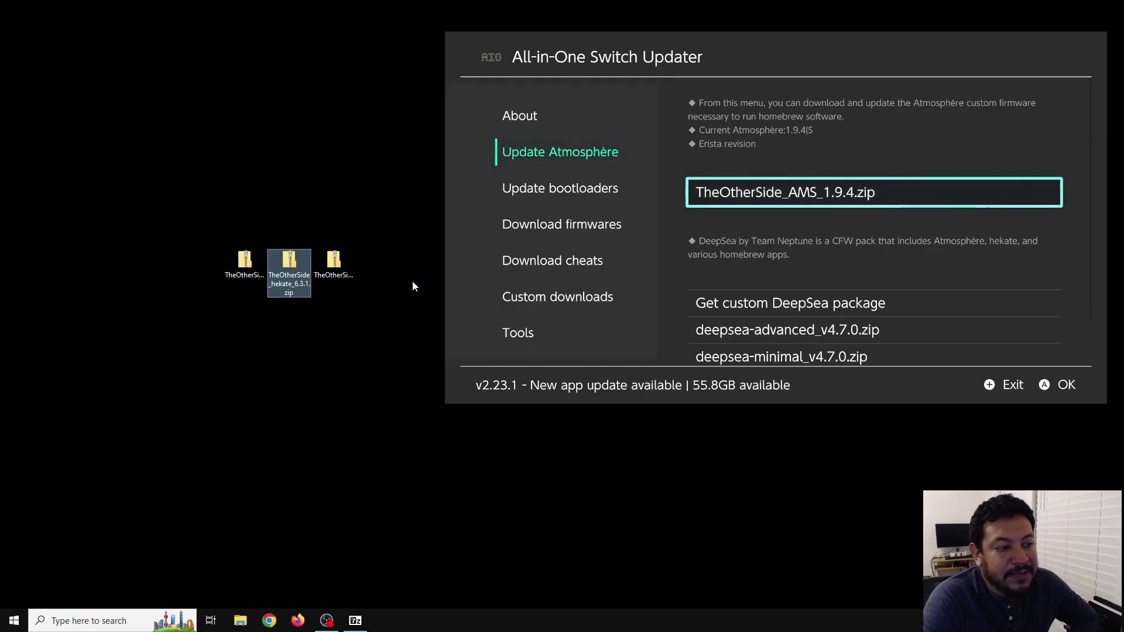
- Browse the Download firmwares list to the mega.nz Firmware 20.4.0 entry
key(Left)
key(Down)
key(Down)
key(Right)
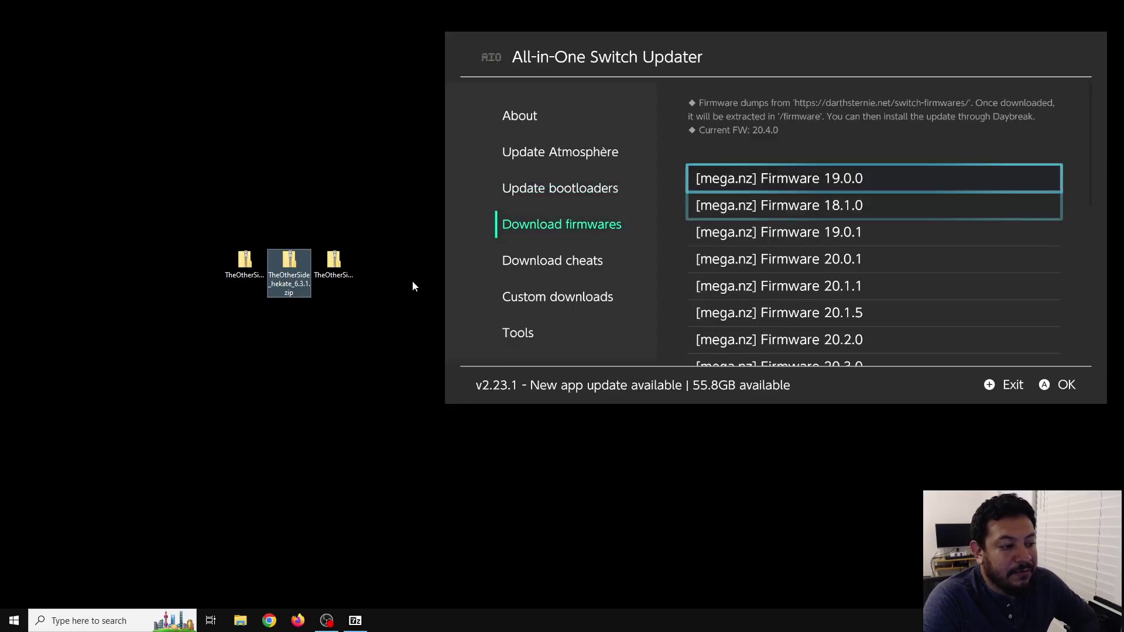
key(Down)
key(Down)
key(Down)
key(Down)
key(Down)
key(Down)
key(Down)
key(Down)
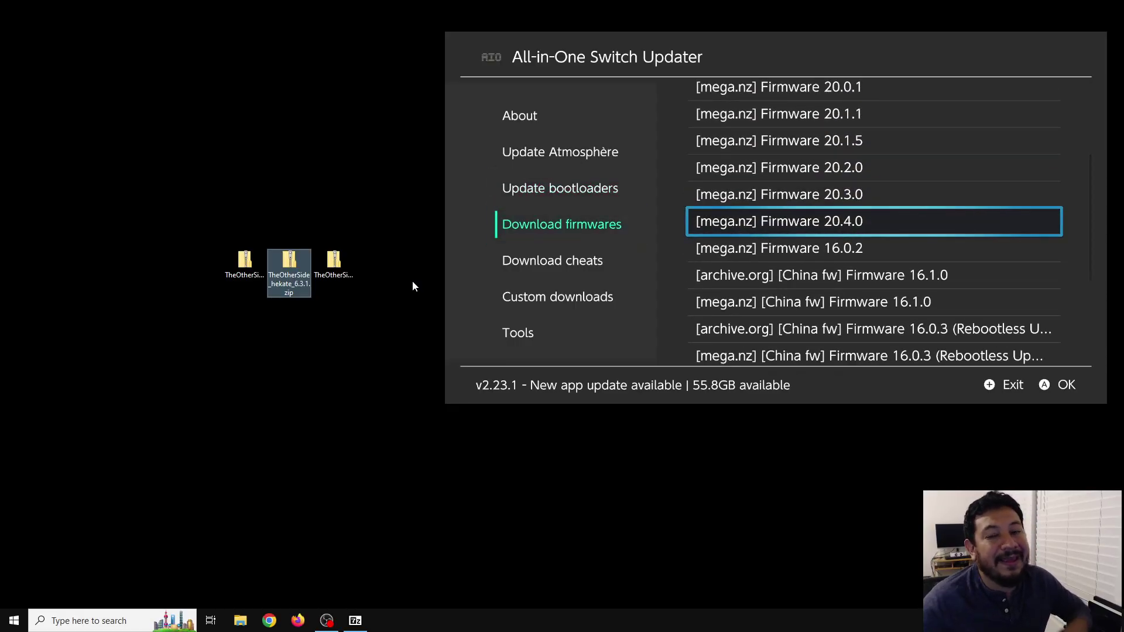
- Leave the firmware list, view the Update bootloaders options, and return to the Update Atmosphère section
key(Left)
key(Up)
key(Up)
key(Up)
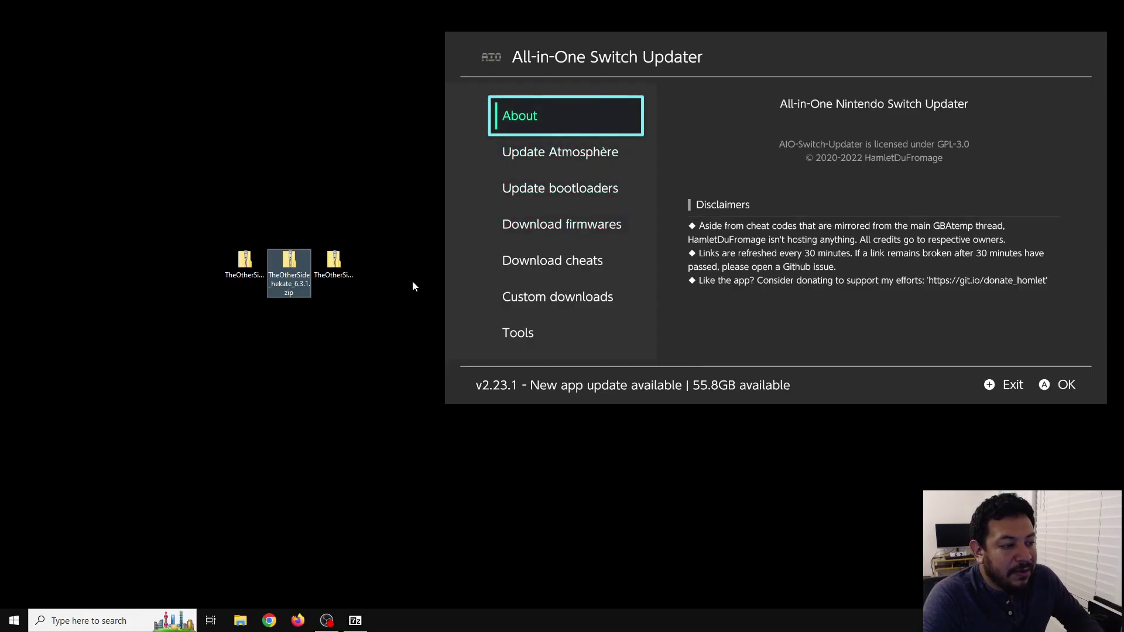
key(Down)
key(Down)
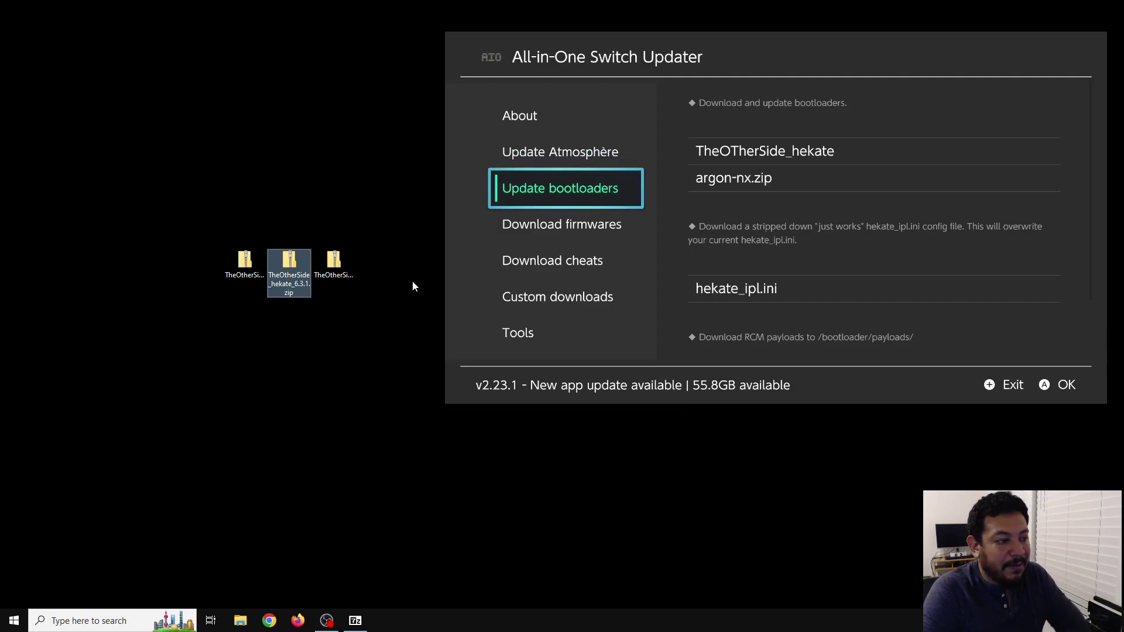
key(Up)
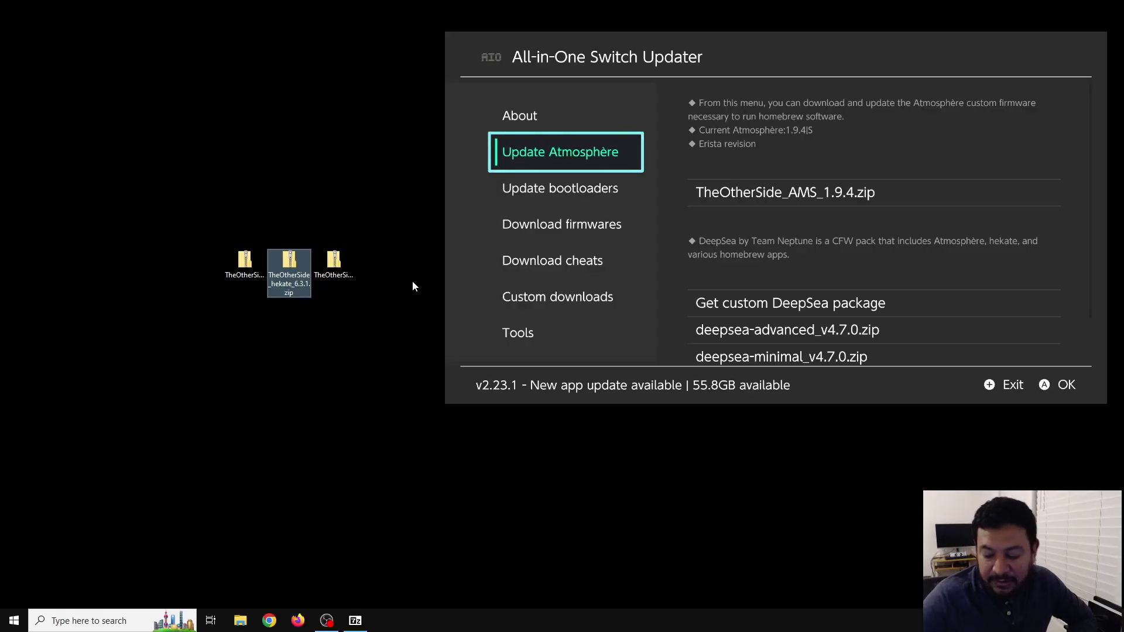
- Check the name of the TheOtherSide_aio_switch_updater.zip archive and highlight the neighbouring hekate and ams archives on the desktop
click(244, 278)
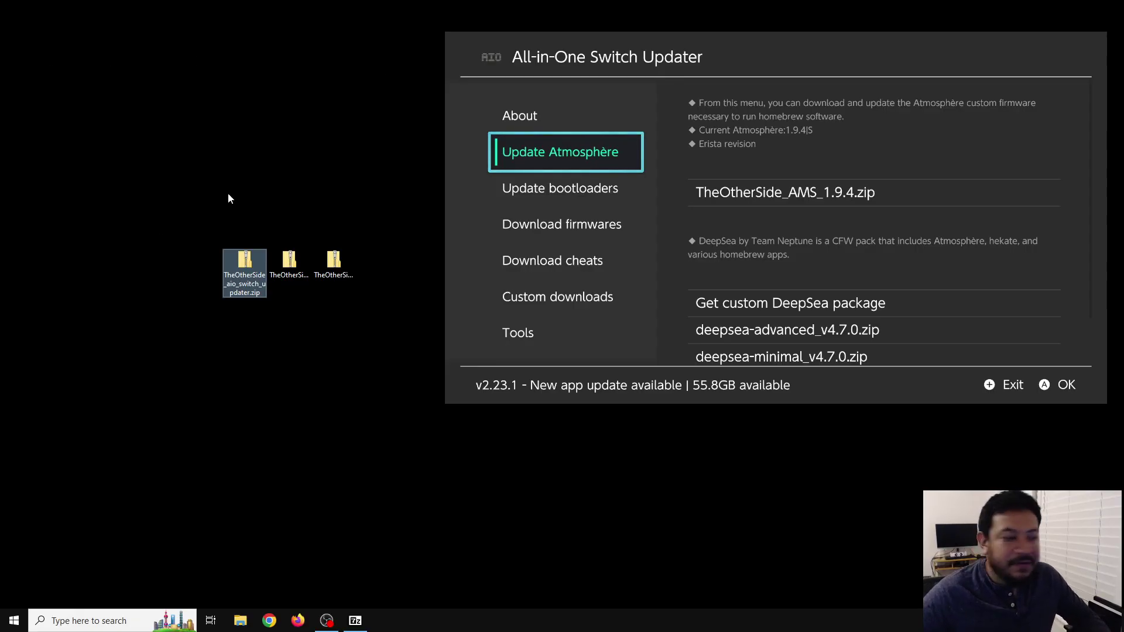
drag(383, 222, 275, 295)
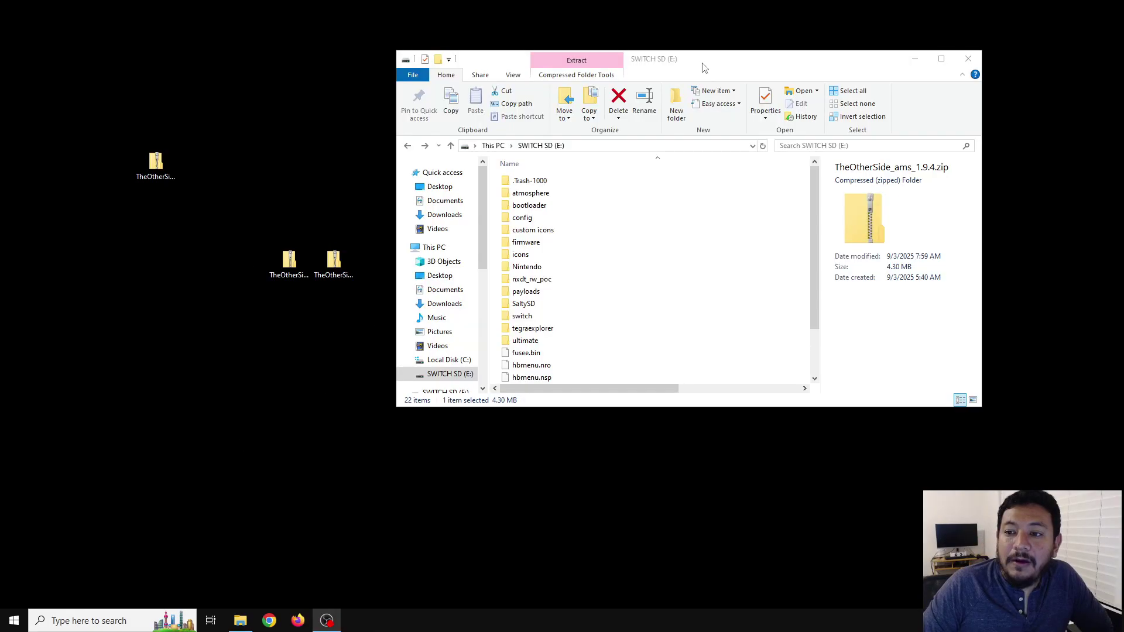
mouse_move(704, 68)
mouse_down()
mouse_move(693, 100)
mouse_move(693, 65)
mouse_up()
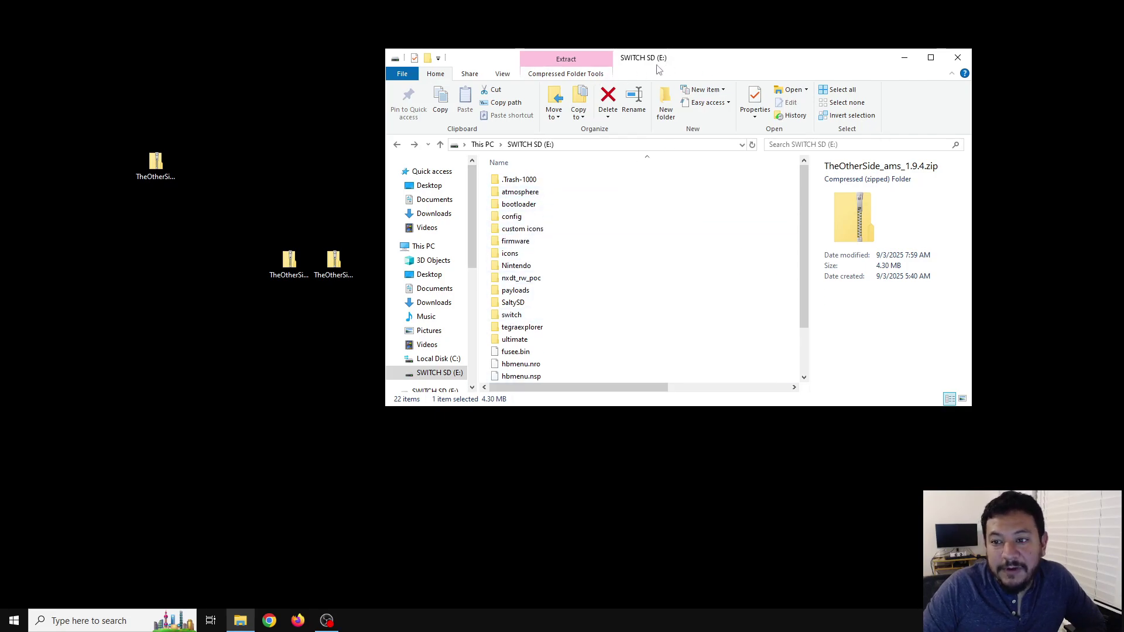
drag(681, 62, 686, 66)
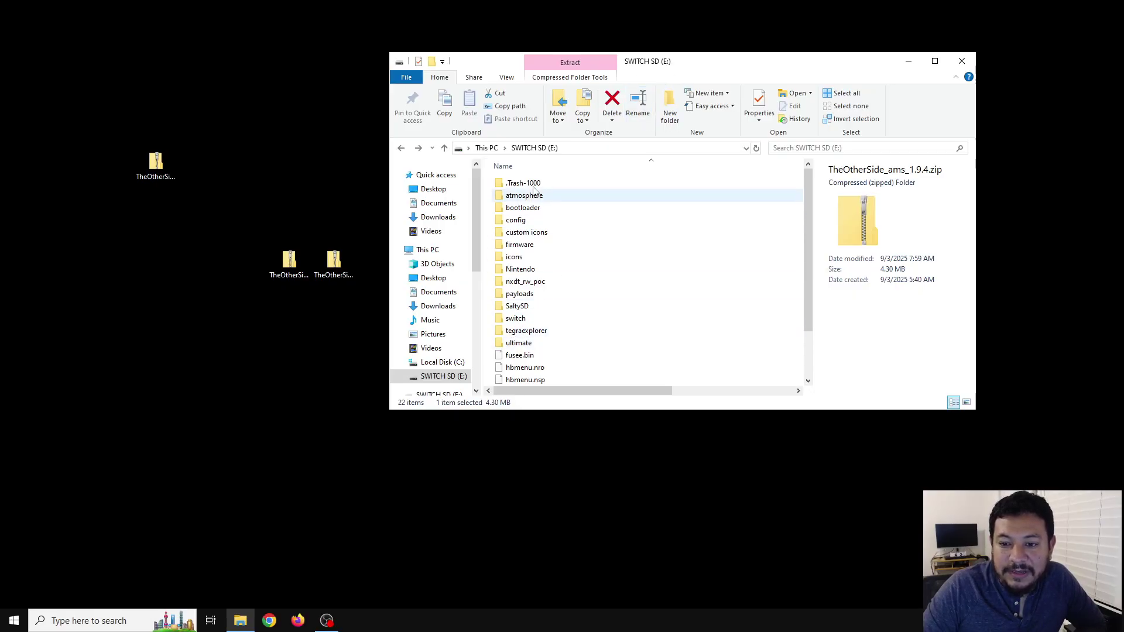
drag(684, 65, 675, 69)
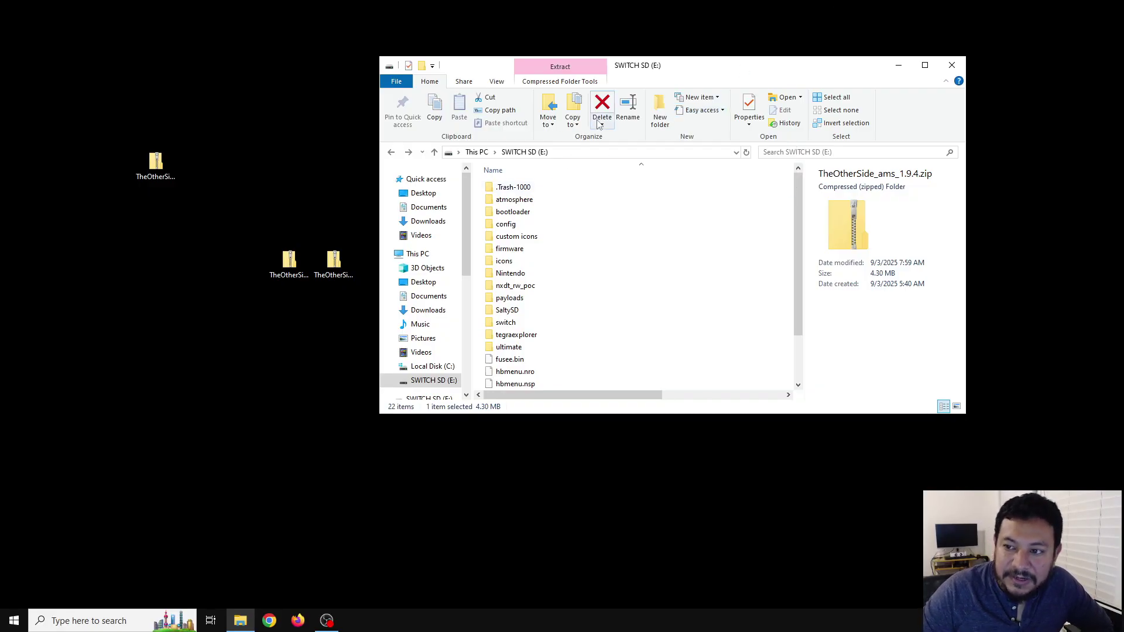
mouse_move(680, 69)
mouse_down()
mouse_move(686, 97)
mouse_move(690, 80)
mouse_up()
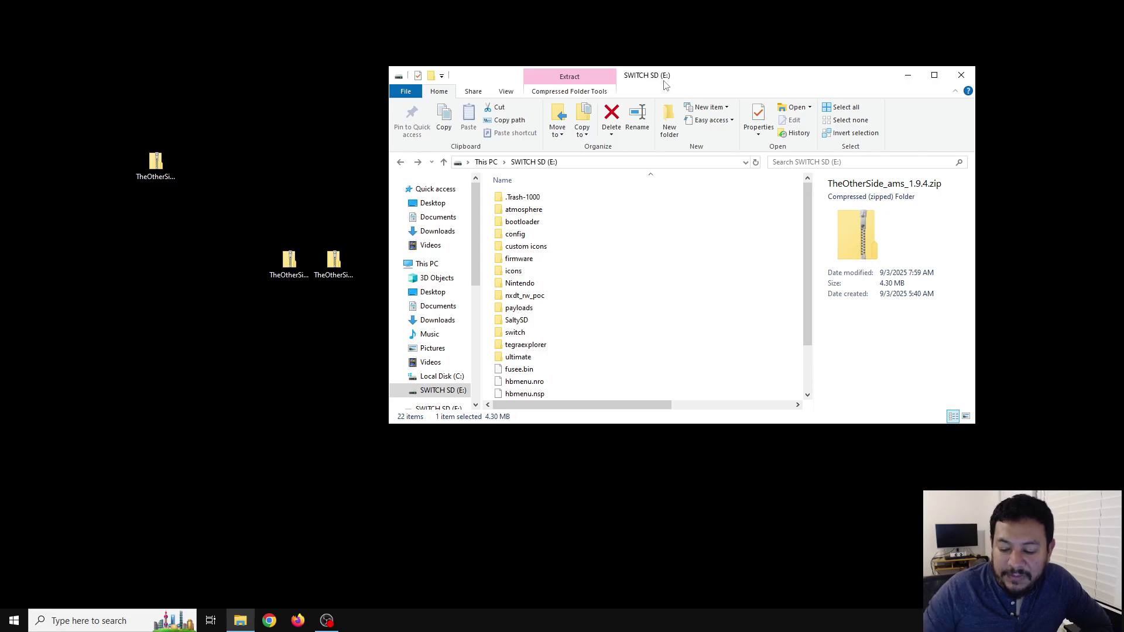
drag(679, 81, 679, 76)
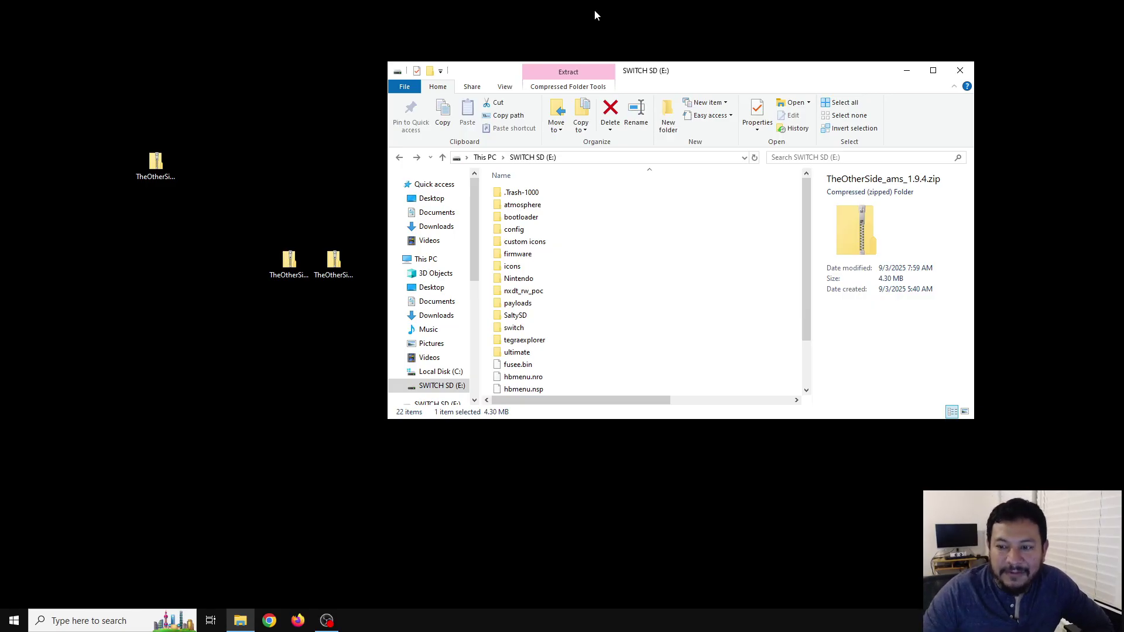
- Move the SWITCH SD (E:) window clear of the desktop archives and check the full names of the ams and hekate zips
drag(661, 73, 721, 62)
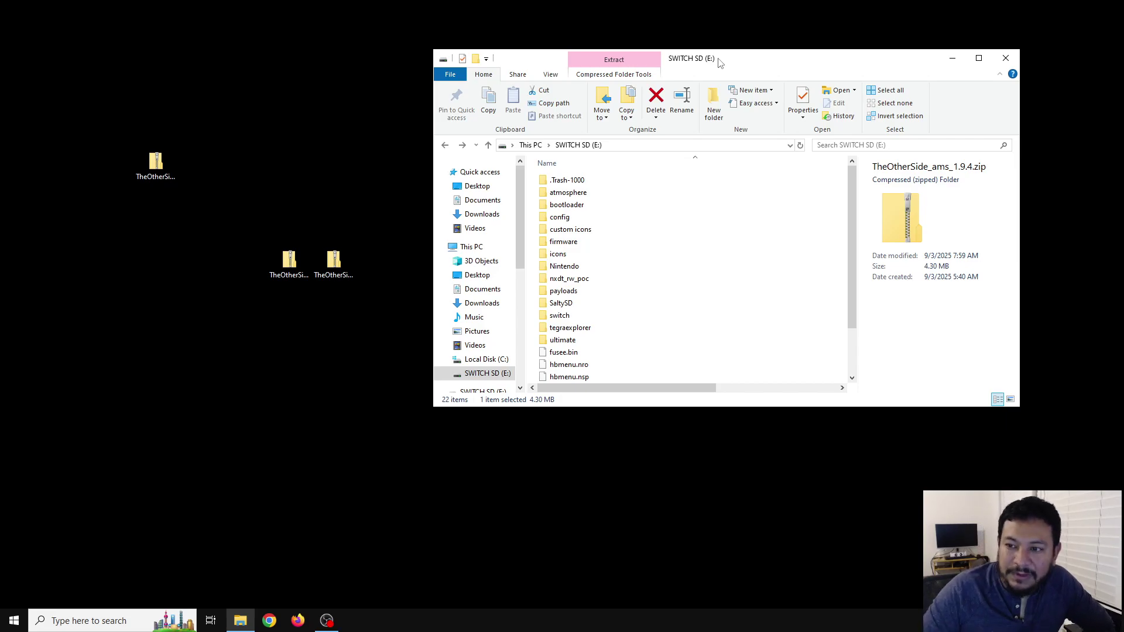
drag(703, 61, 744, 59)
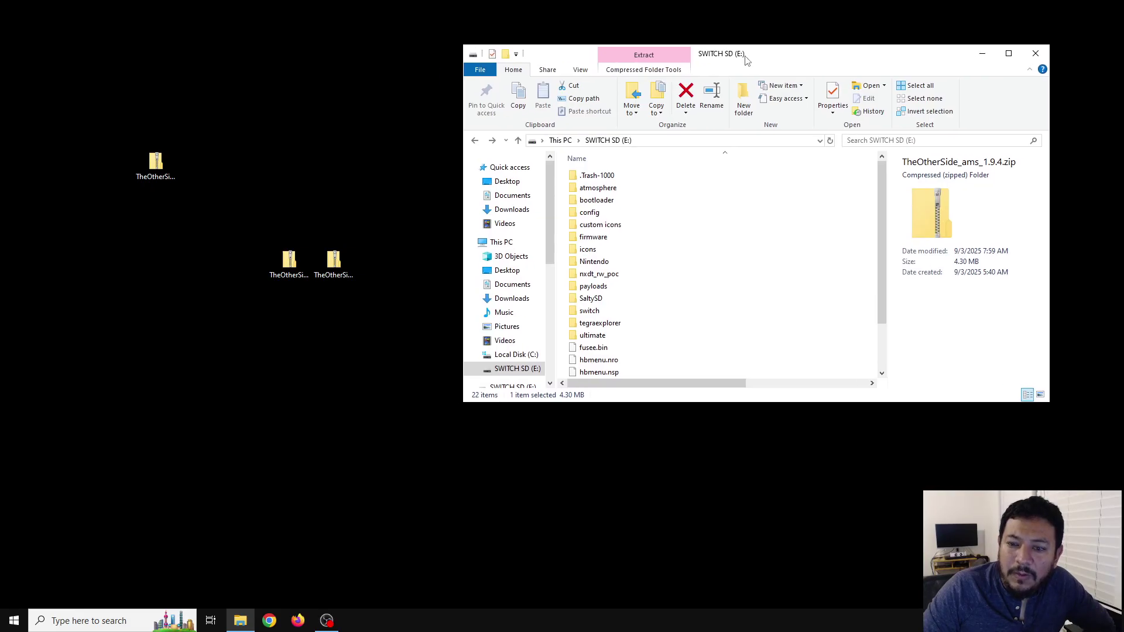
drag(376, 233, 243, 307)
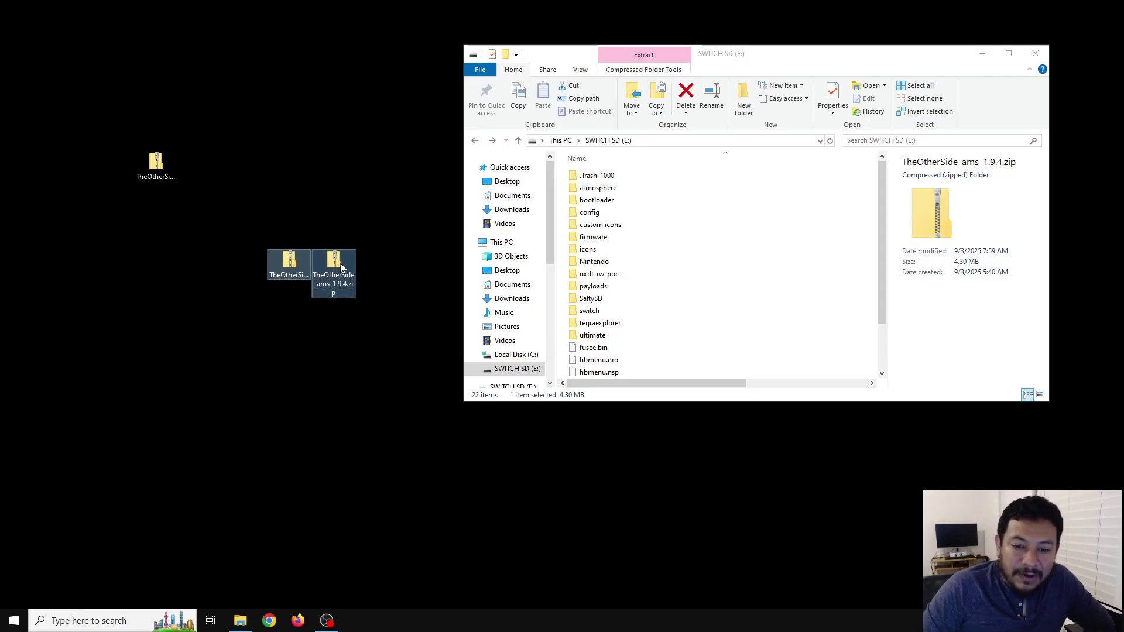
click(335, 283)
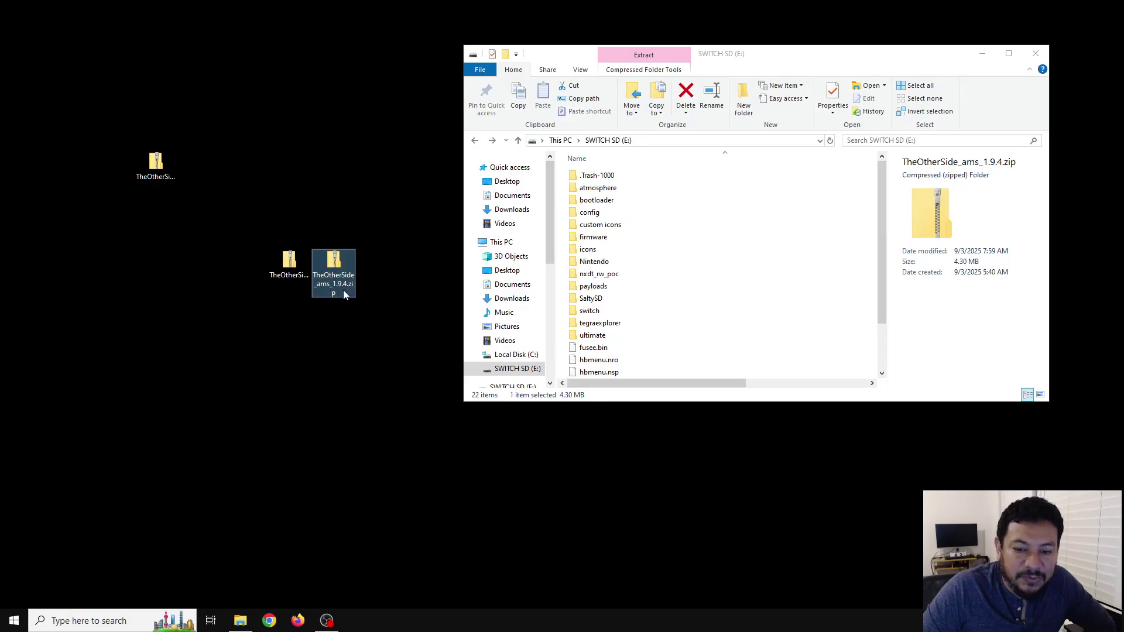
click(287, 280)
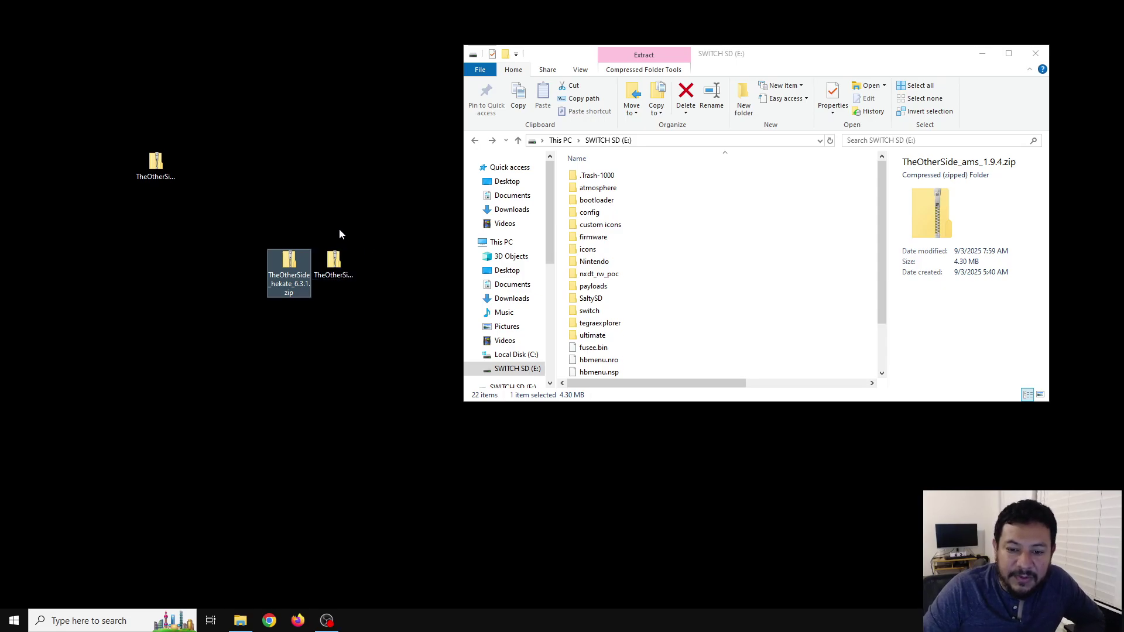
drag(376, 214, 253, 314)
click(367, 250)
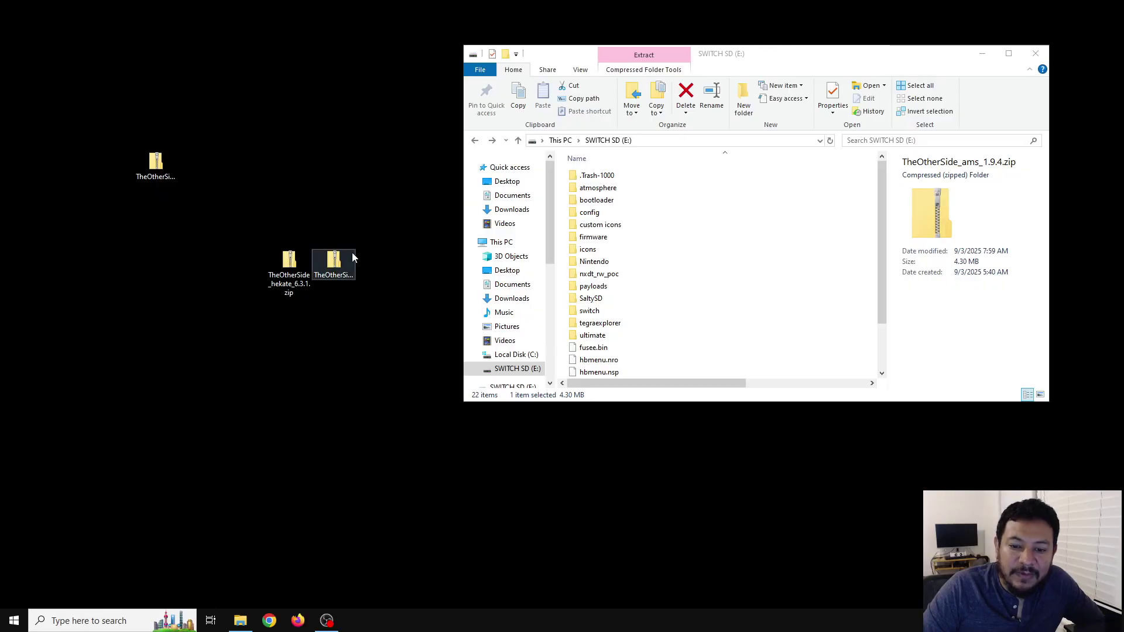
- Select the atmosphere and bootloader folders on the SD card and highlight the corresponding ams and hekate archives on the desktop
mouse_move(743, 59)
mouse_down()
mouse_move(747, 72)
mouse_move(751, 61)
mouse_up()
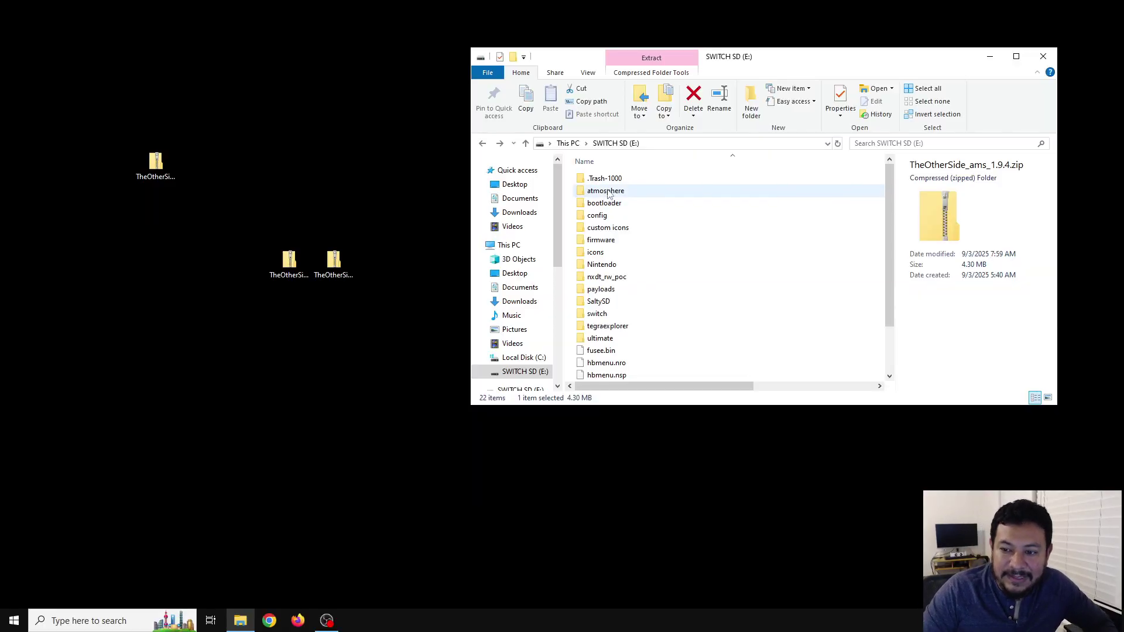
click(606, 193)
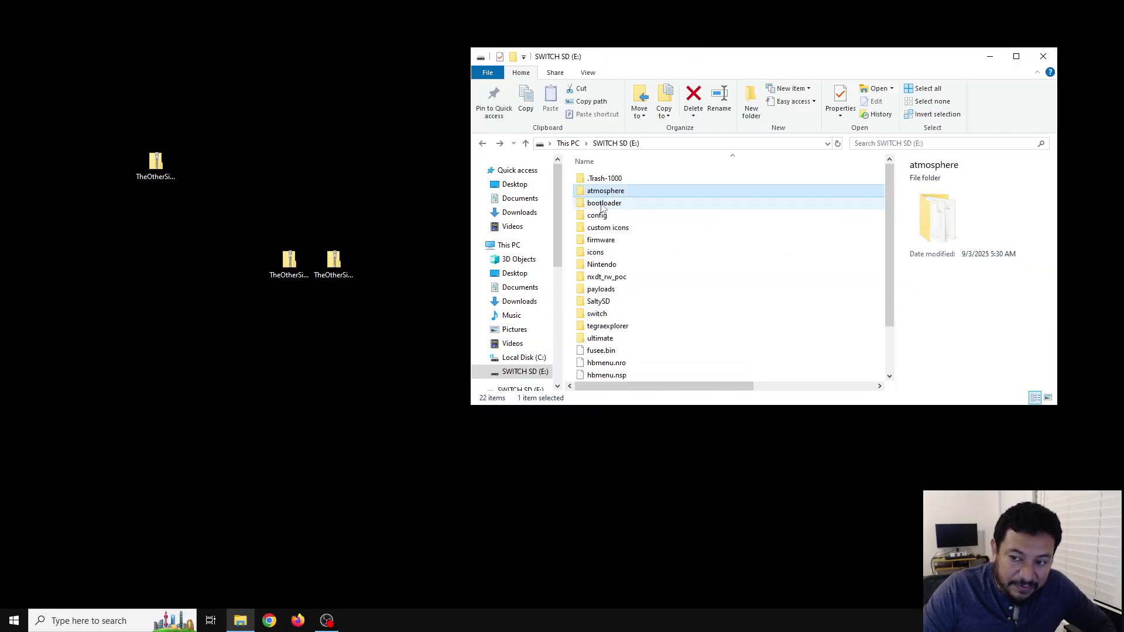
ctrl+click(603, 203)
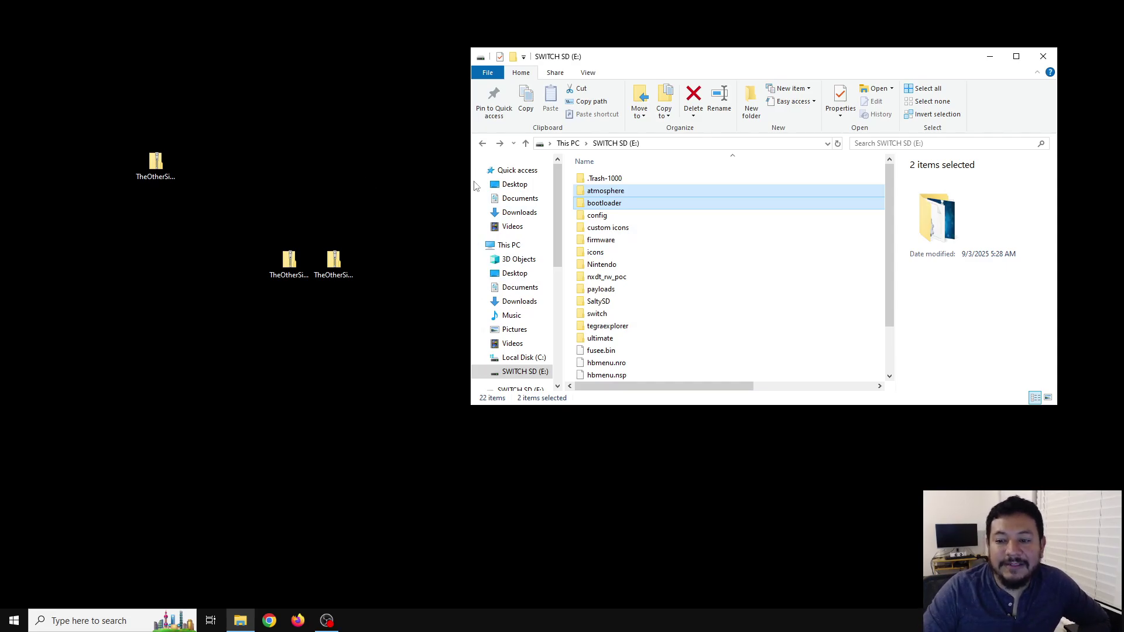
drag(381, 287, 257, 231)
click(273, 199)
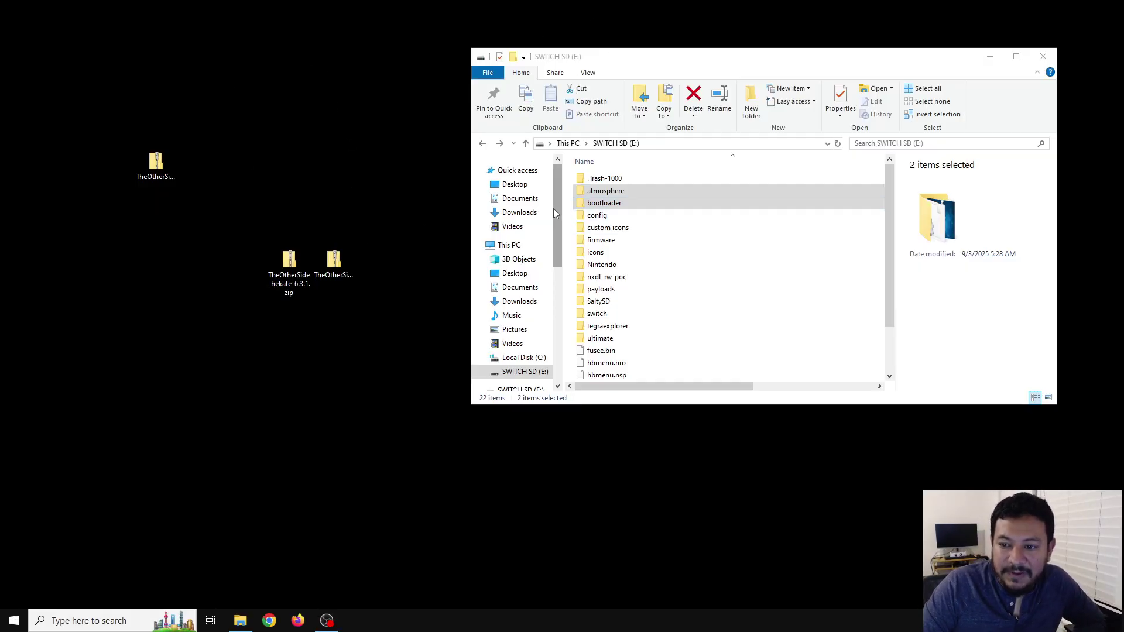
- Examine the contents folder inside atmosphere on the SD card, and return to the card's root
double_click(608, 193)
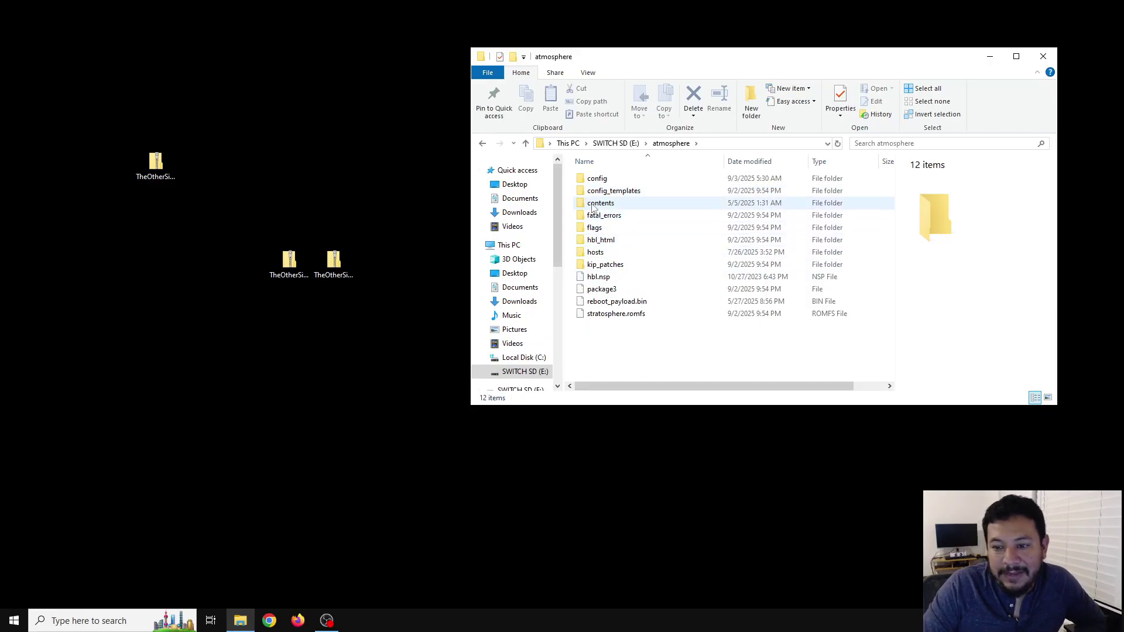
double_click(587, 206)
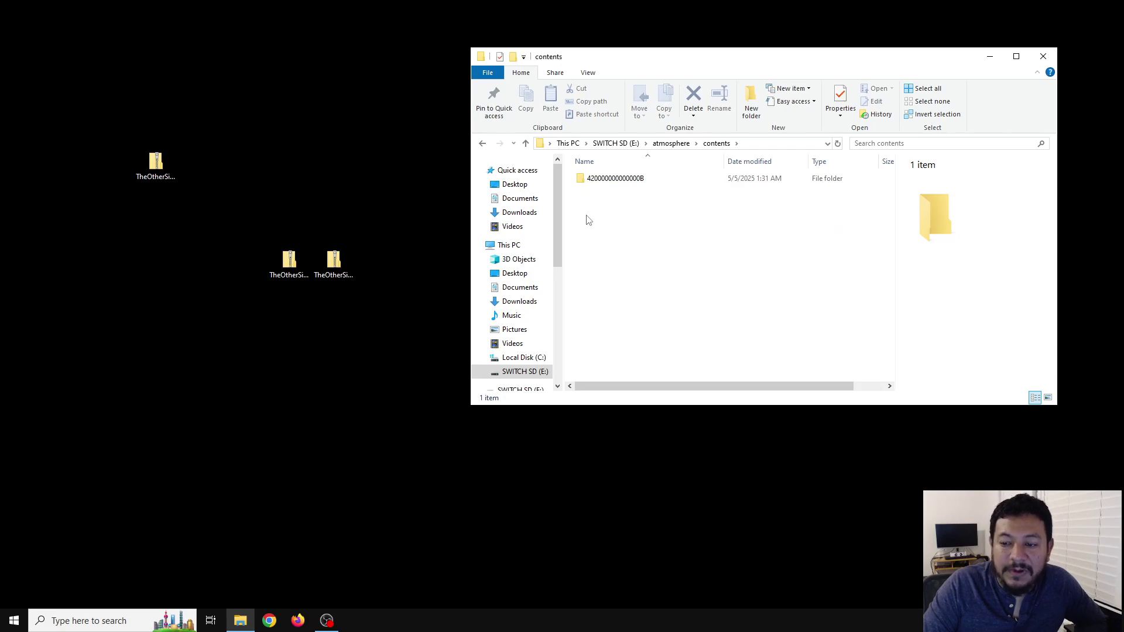
drag(587, 198, 734, 353)
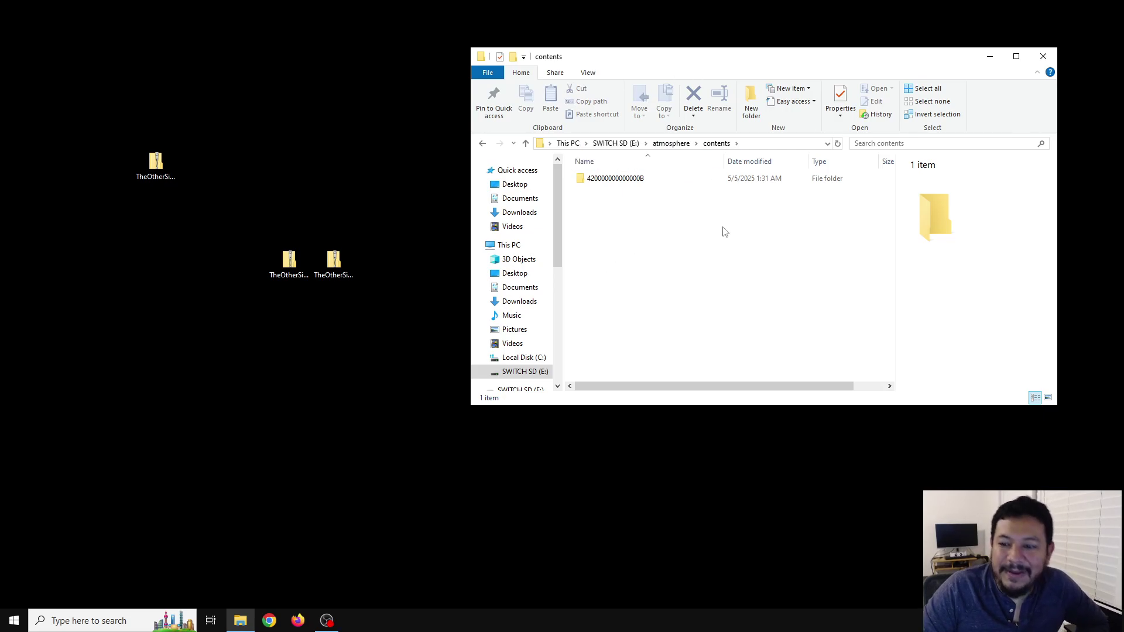
drag(704, 328, 579, 197)
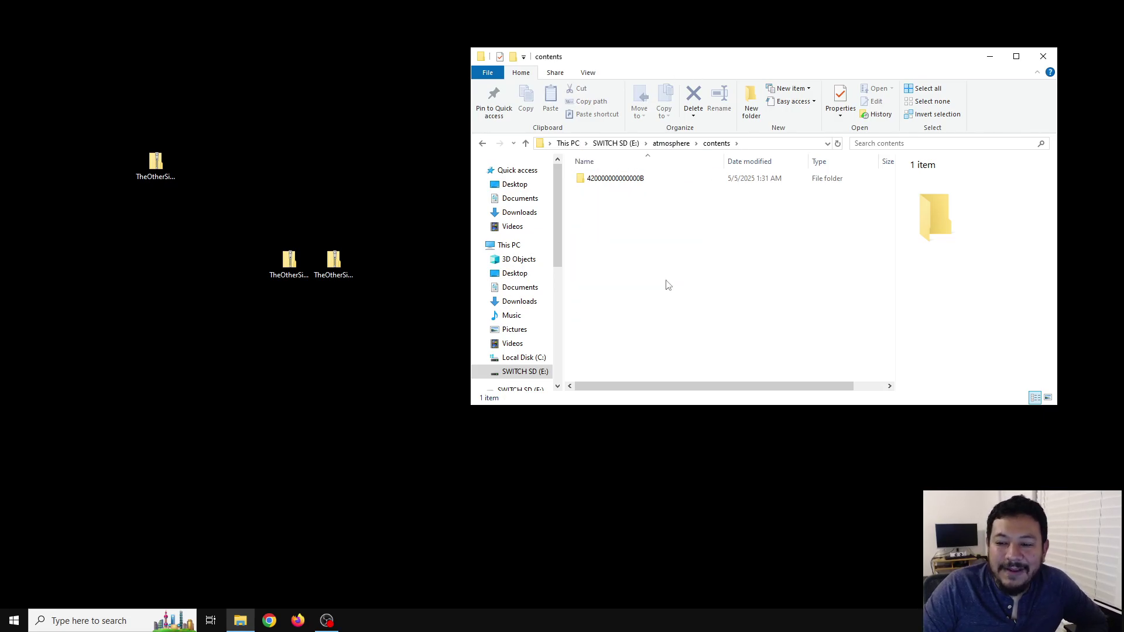
drag(698, 360, 576, 199)
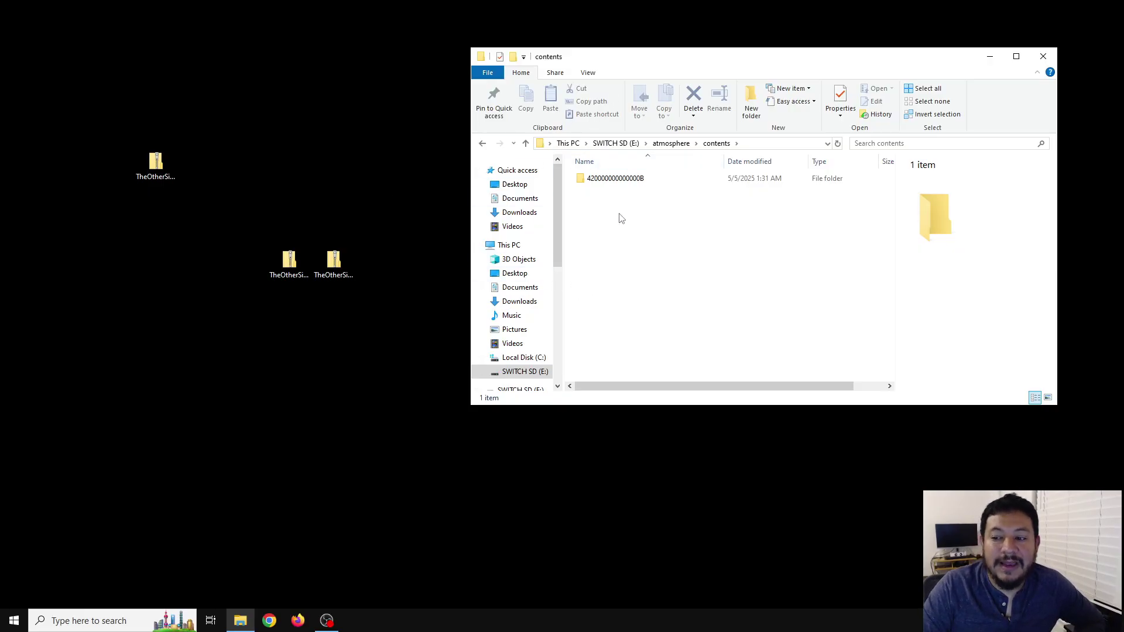
drag(597, 206, 696, 322)
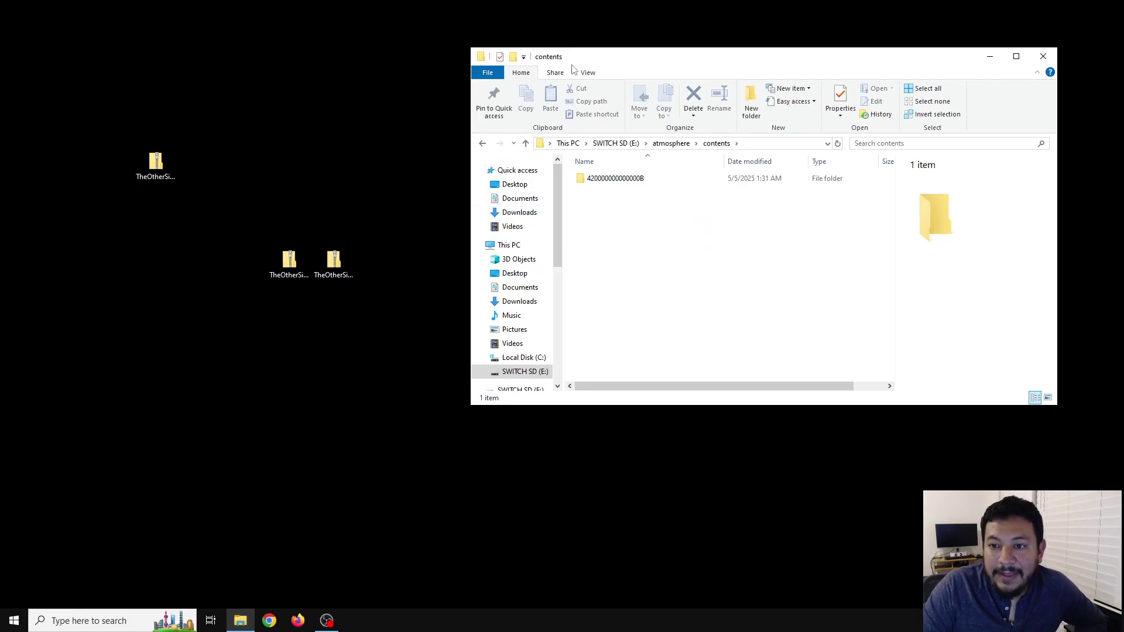
click(481, 145)
click(481, 145)
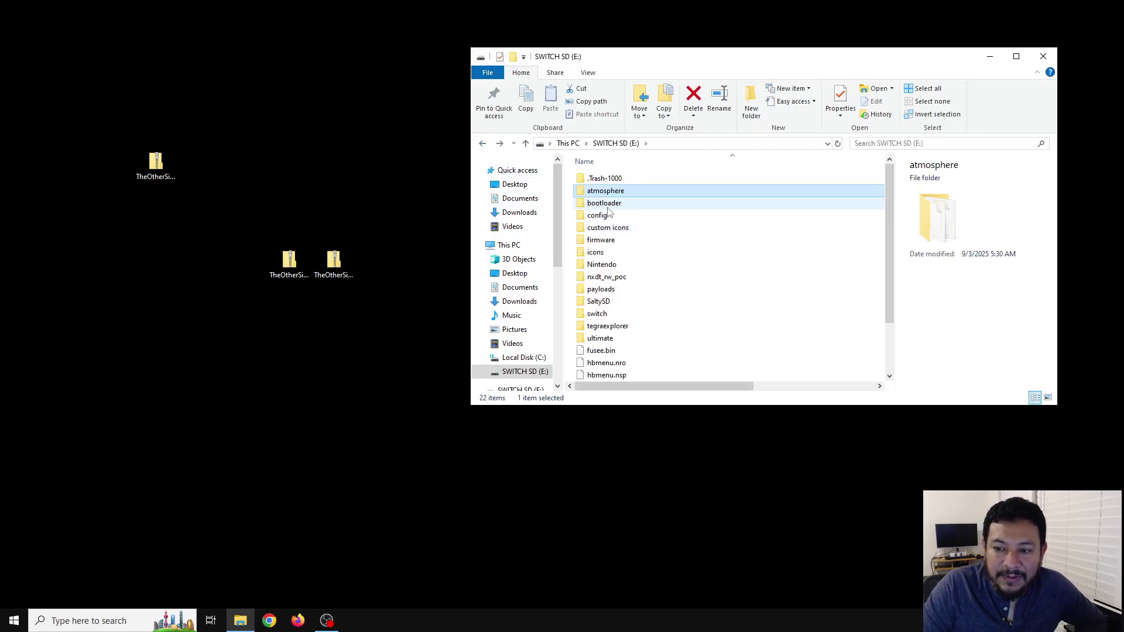
- Examine the files in the SD card's bootloader folder and return to the card's root
double_click(606, 204)
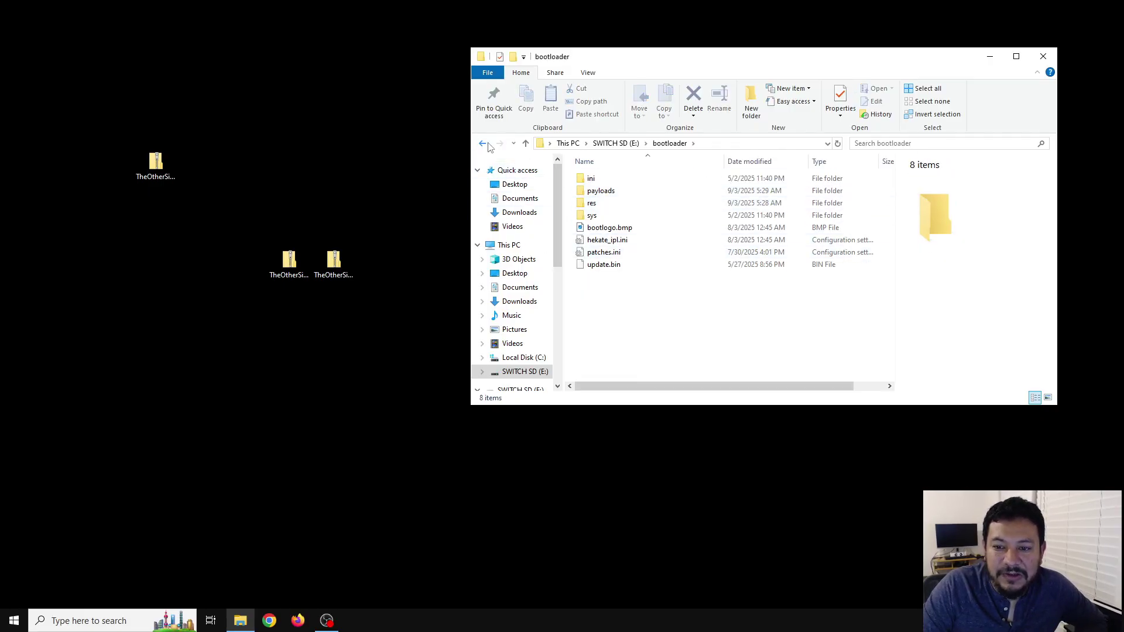
click(483, 144)
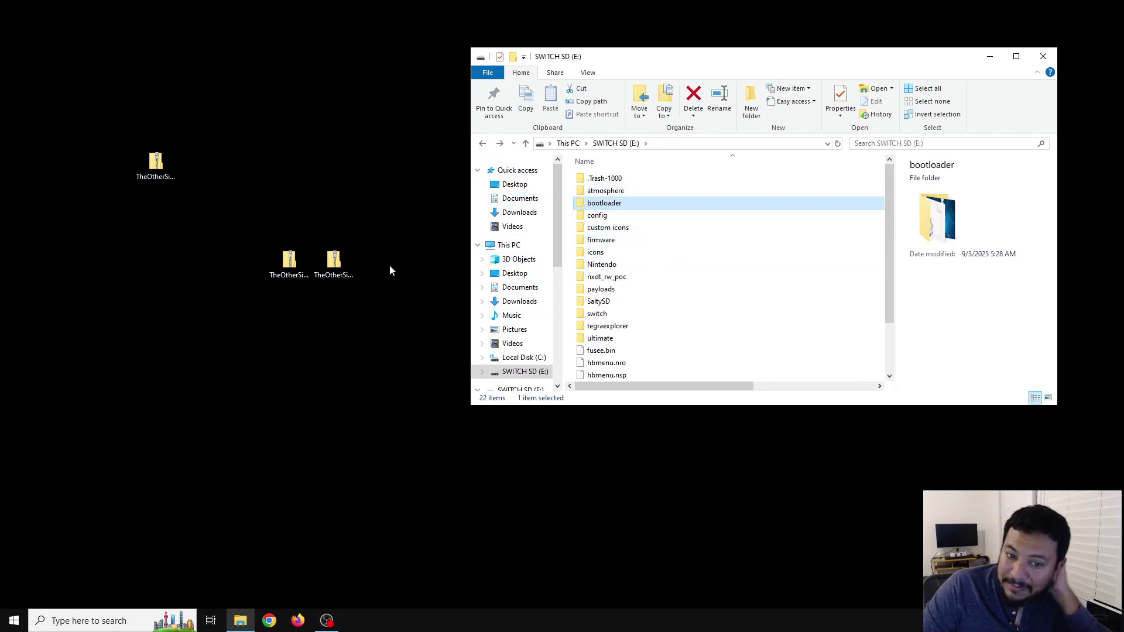
- Delete the atmosphere and bootloader folders from the root of the SD card
click(606, 194)
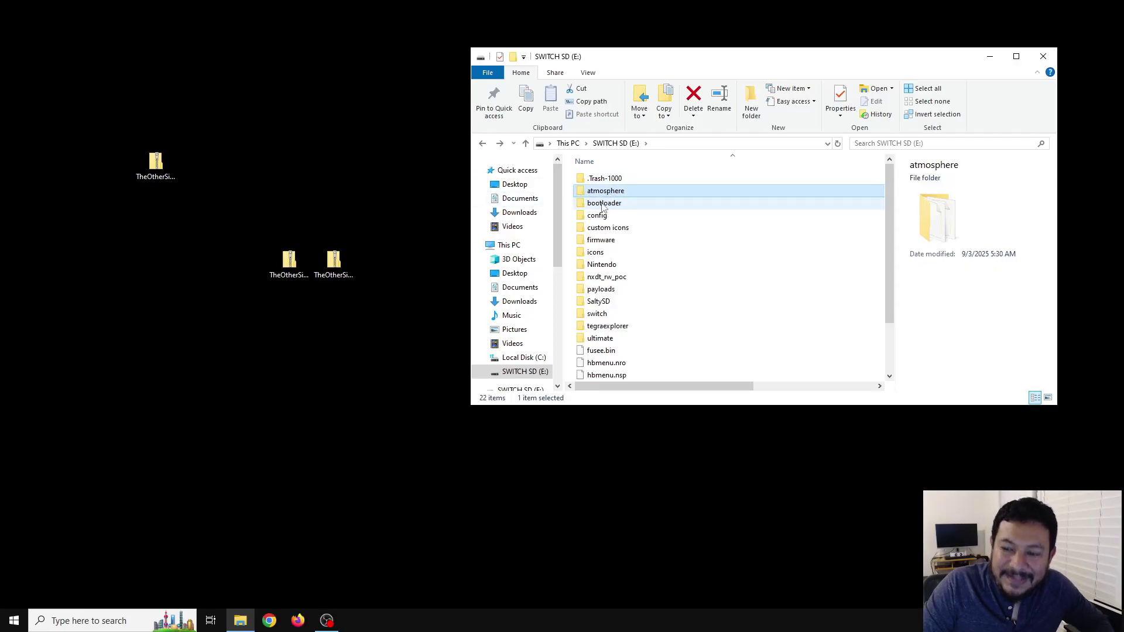
ctrl+click(603, 206)
key(Delete)
key(Return)
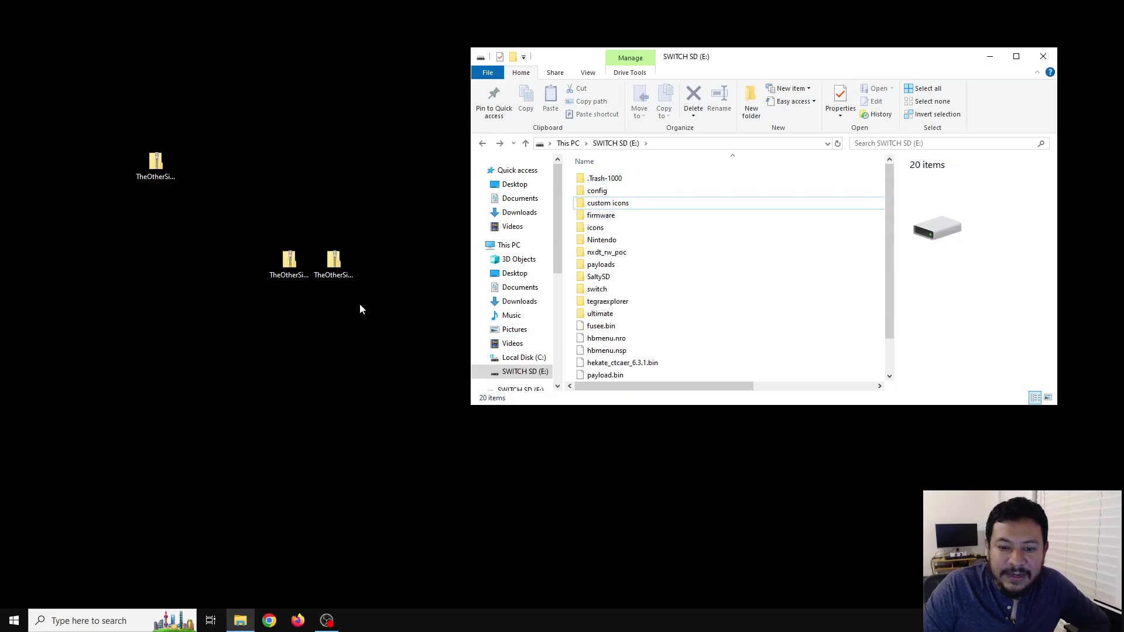
- Open TheOtherSide_ams_1.9.4.zip from the desktop in 7-Zip and place its window beside the SD card's file list
click(333, 262)
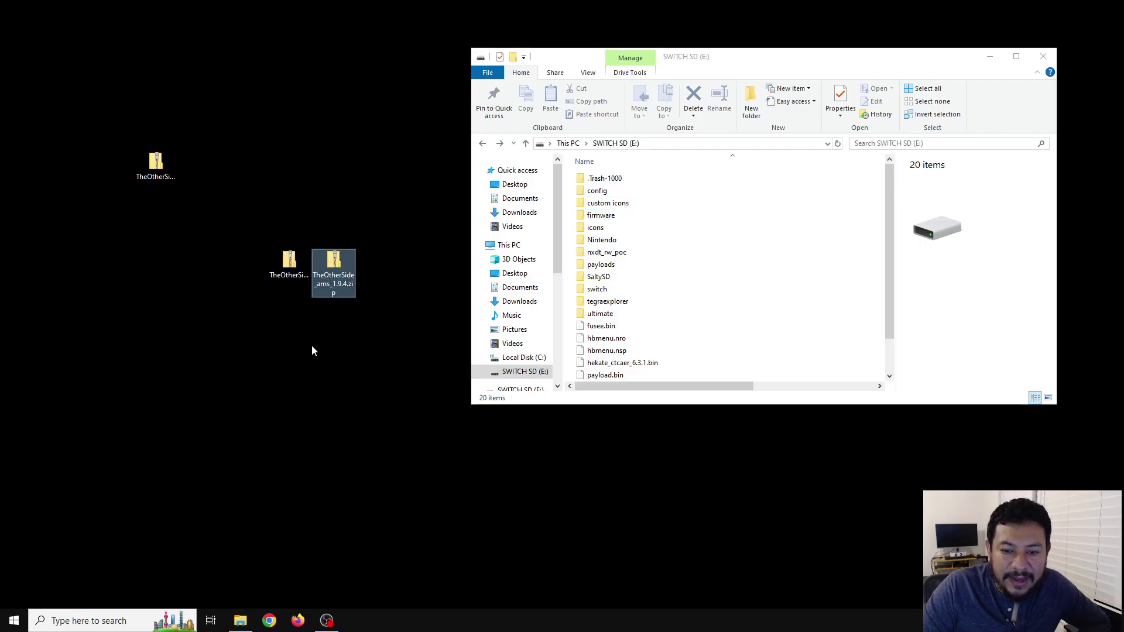
right_click(330, 275)
mouse_move(353, 312)
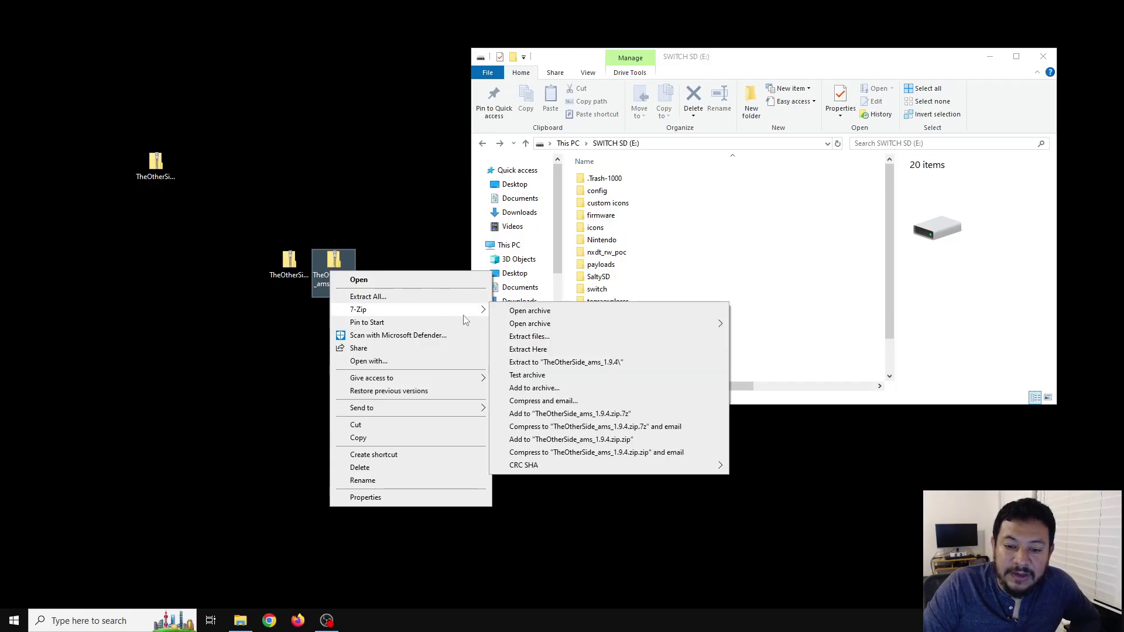
click(530, 311)
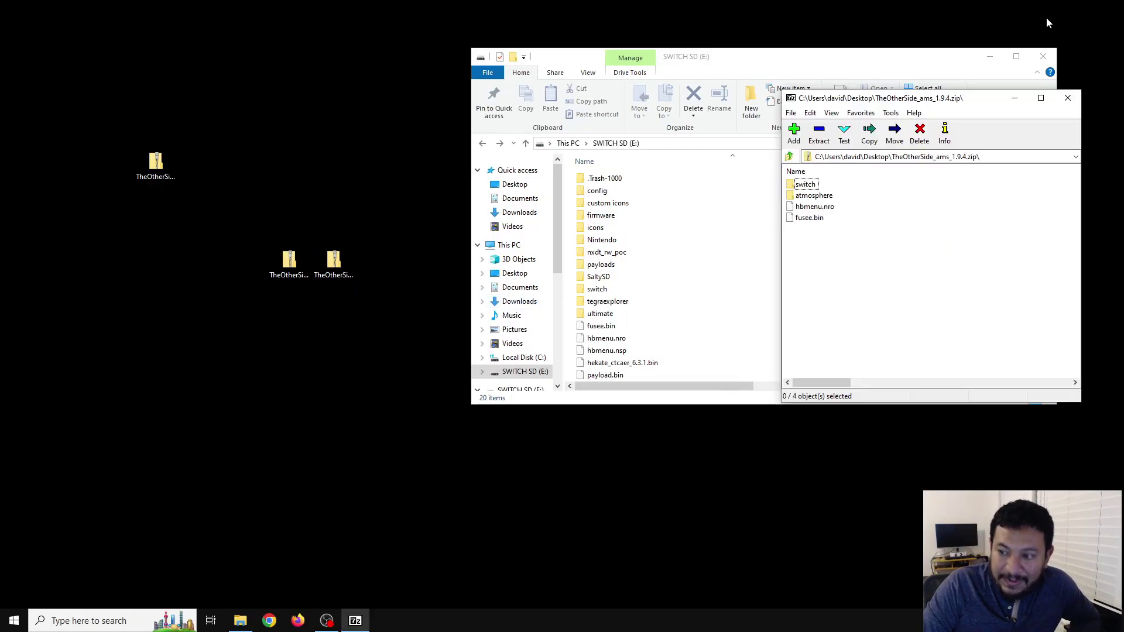
mouse_move(939, 130)
mouse_down()
mouse_move(952, 107)
mouse_move(941, 119)
mouse_up()
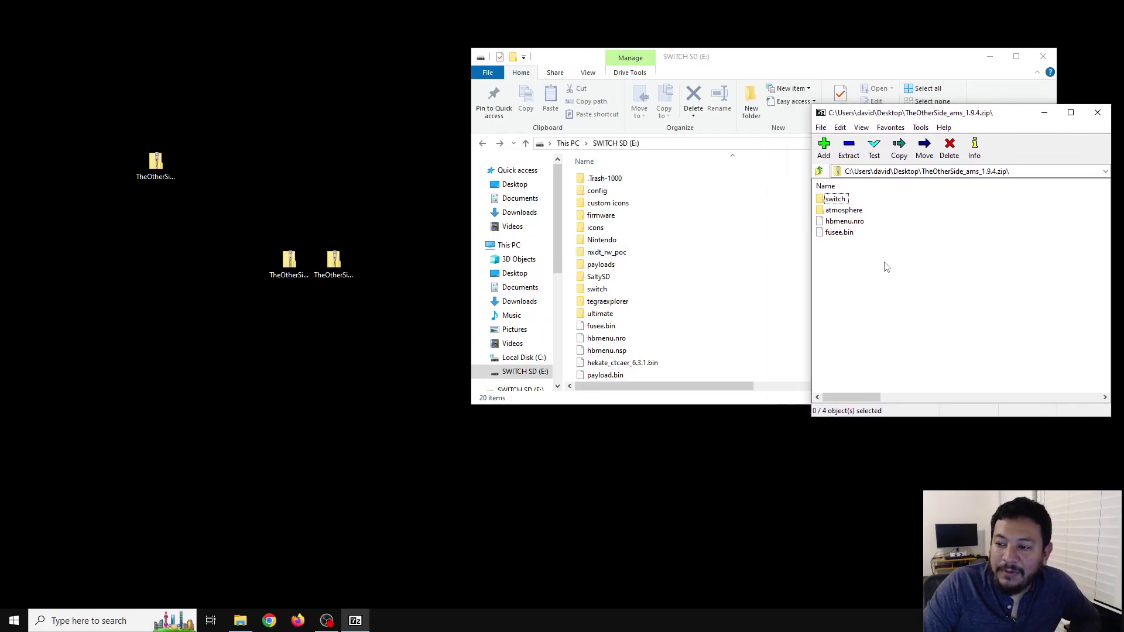
- Copy switch, atmosphere, hbmenu.nro and fusee.bin from the ams archive to the SD card's root, replacing existing files, and check the copied items
drag(886, 255, 810, 192)
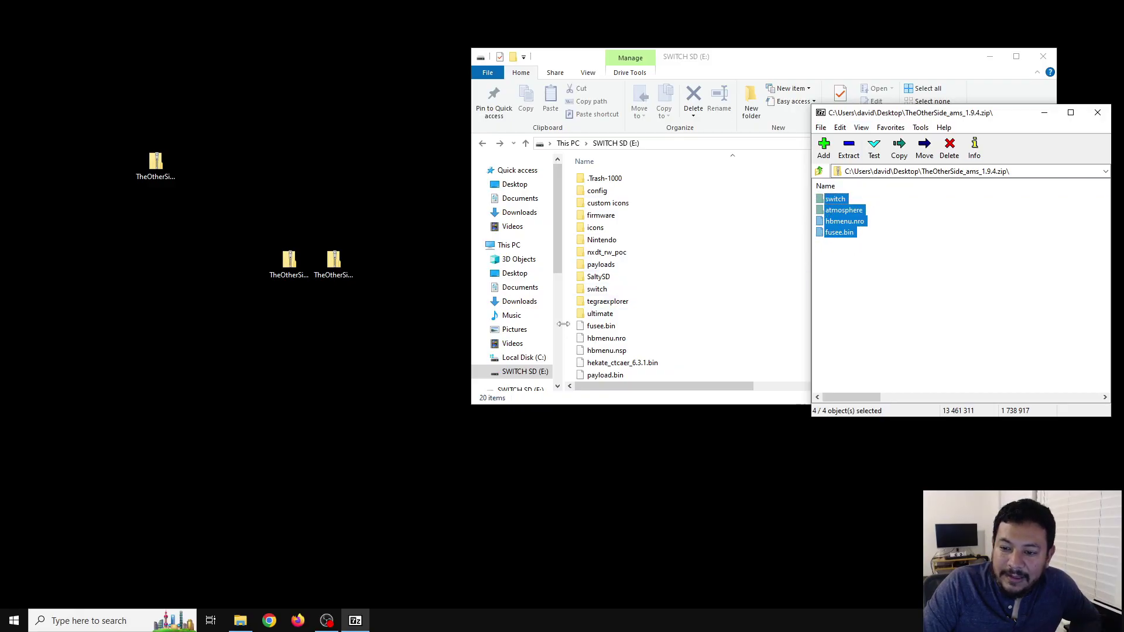
scroll(596, 308, down, 1)
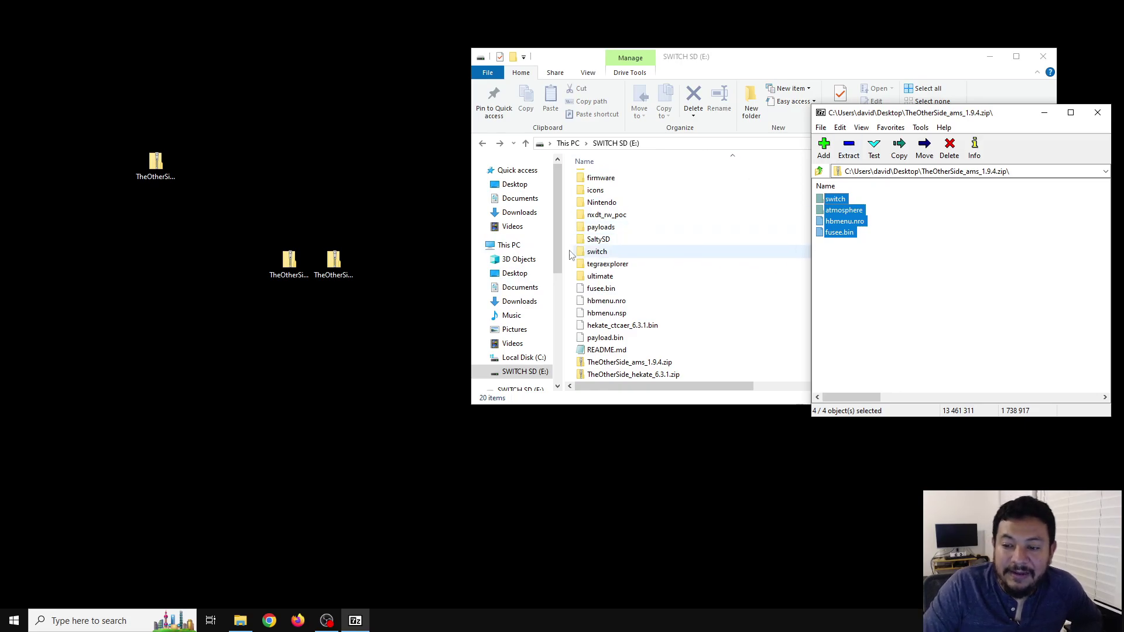
drag(833, 212, 572, 312)
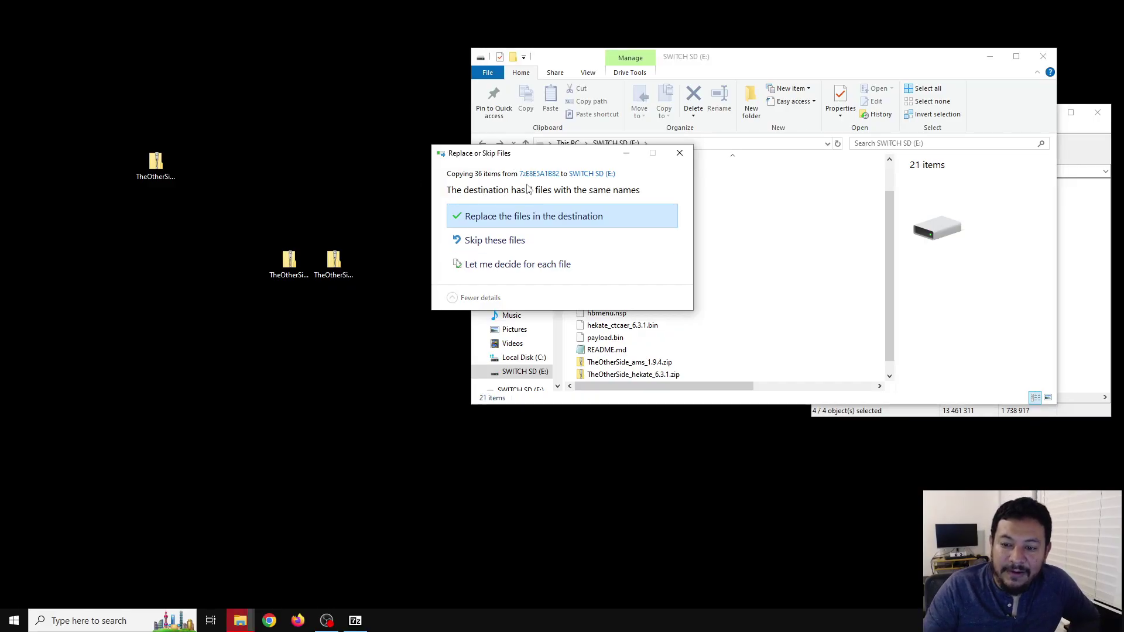
click(491, 219)
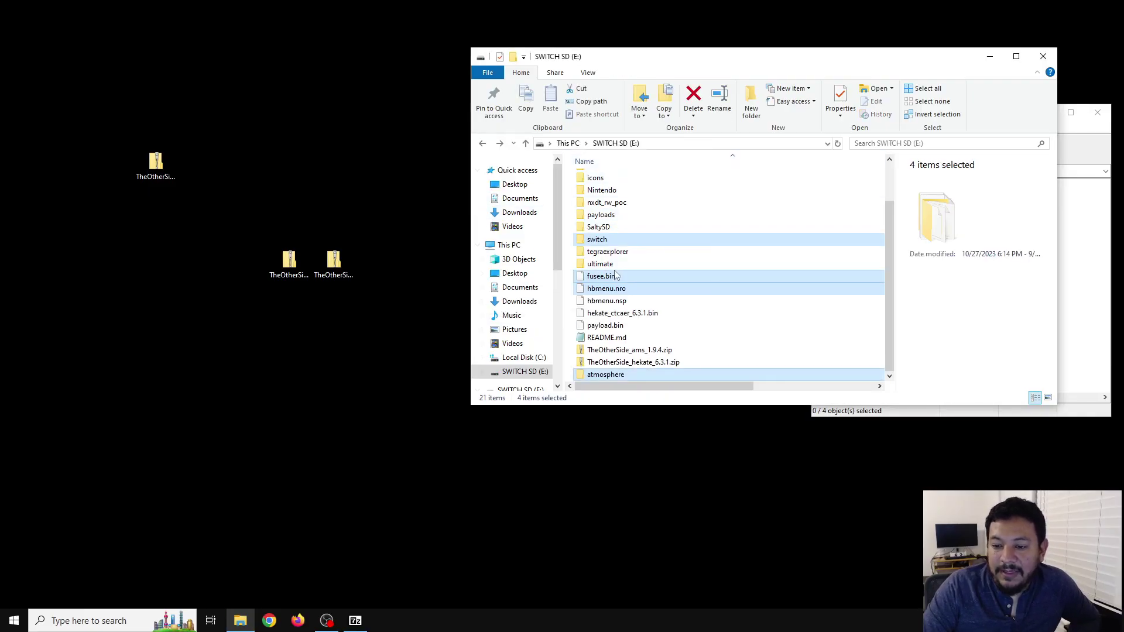
scroll(665, 208, up, 2)
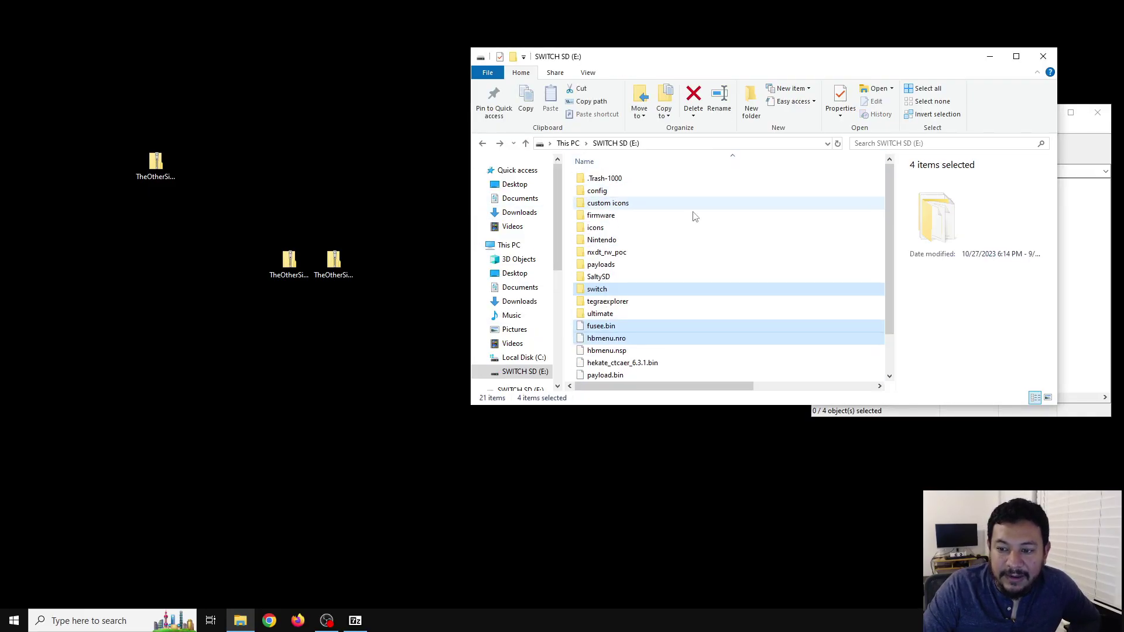
scroll(623, 265, down, 2)
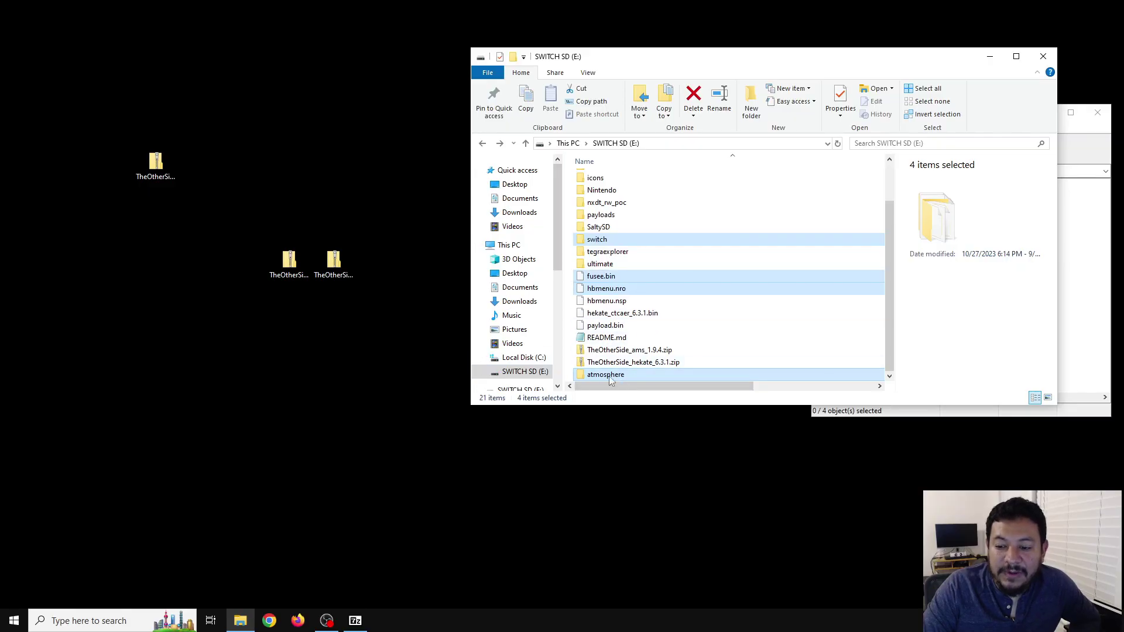
- Open TheOtherSide_hekate_6.3.1.zip in 7-Zip and copy bootloader and payload.bin to the SD card's root, replacing the existing file
click(289, 263)
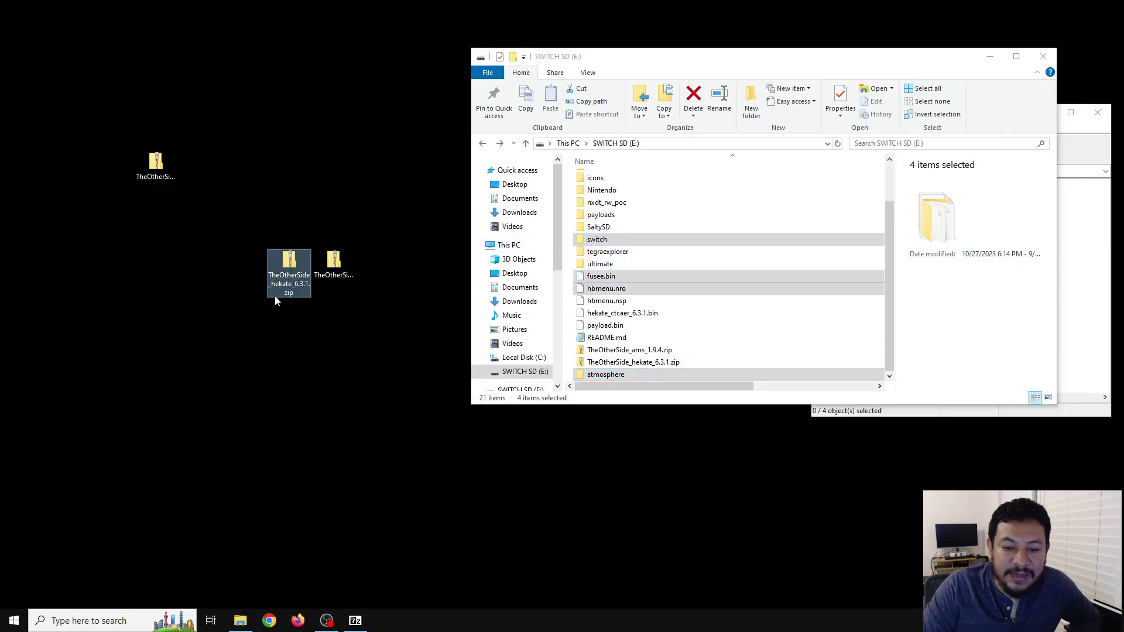
right_click(285, 280)
mouse_move(328, 316)
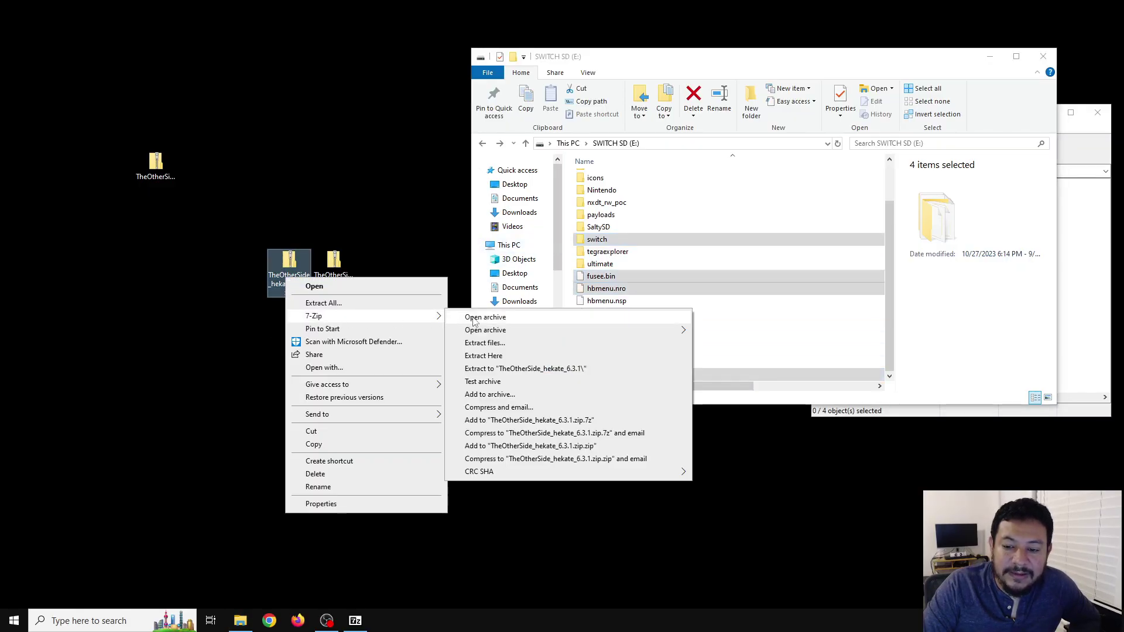
click(491, 317)
drag(846, 214, 569, 303)
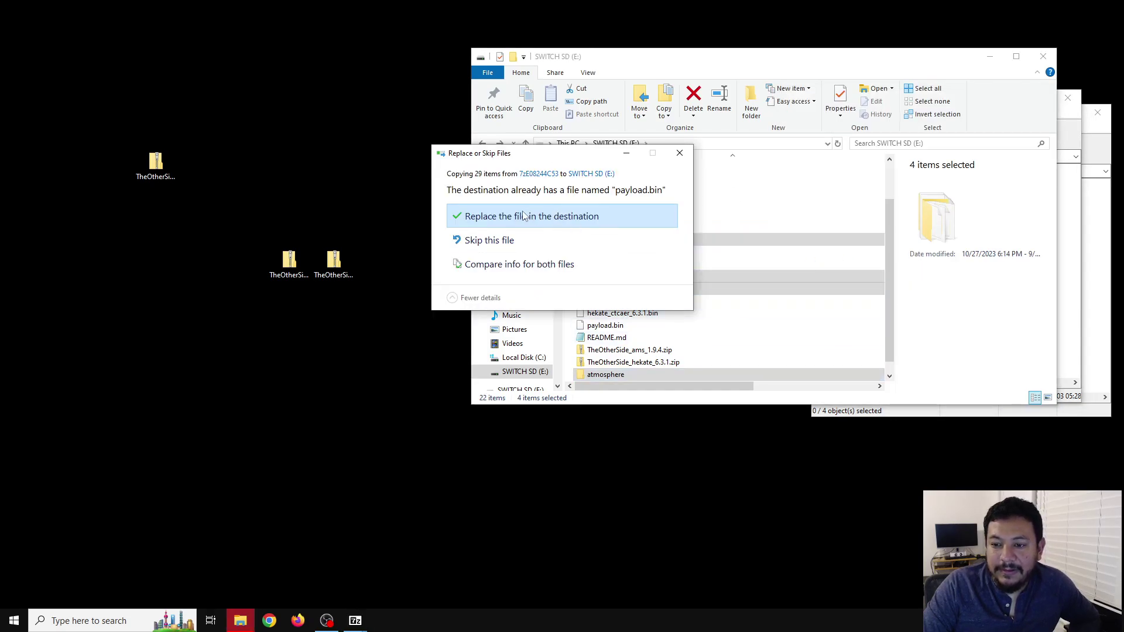
click(524, 217)
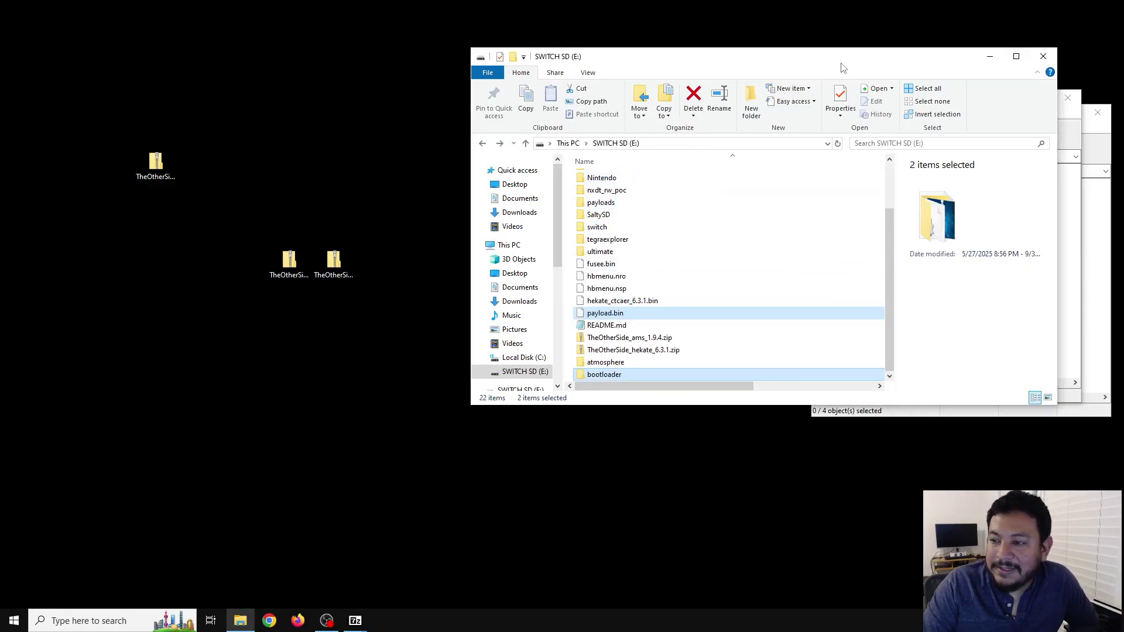
- Lay out the SD card, hekate and ams archive windows side by side and look into the ams archive's atmosphere folder
drag(831, 65, 552, 69)
drag(925, 108, 645, 118)
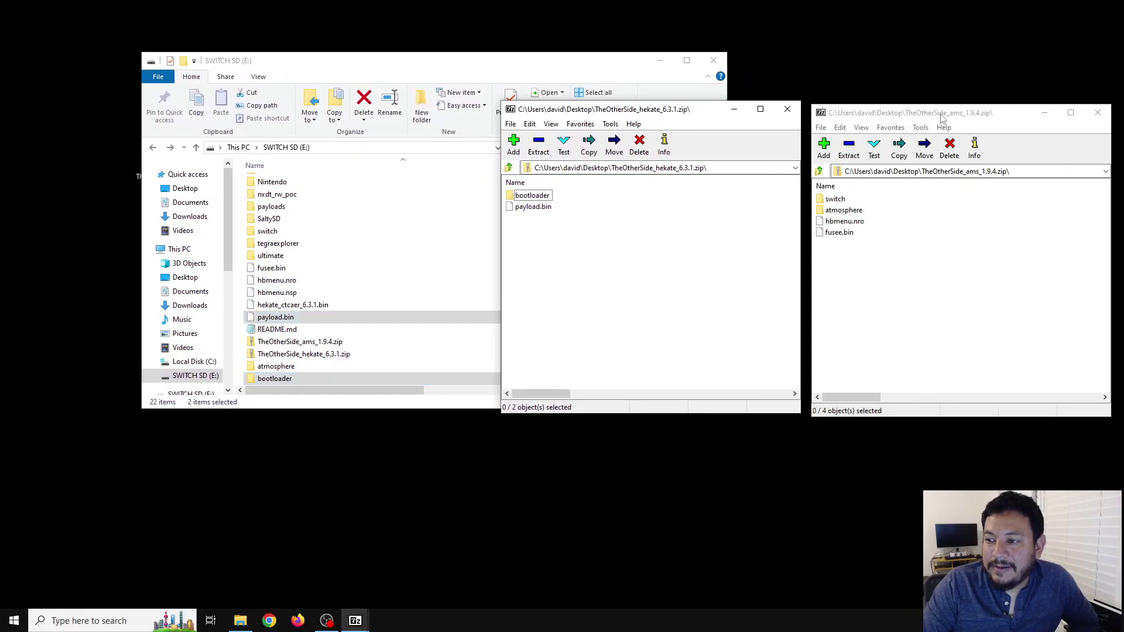
drag(943, 119, 938, 114)
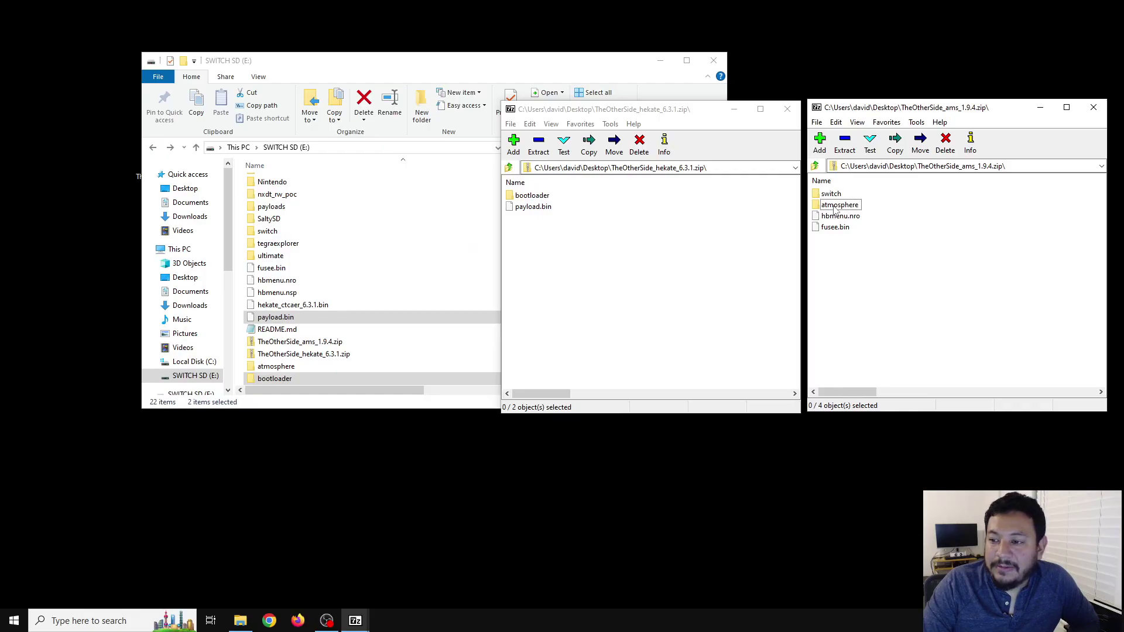
double_click(834, 208)
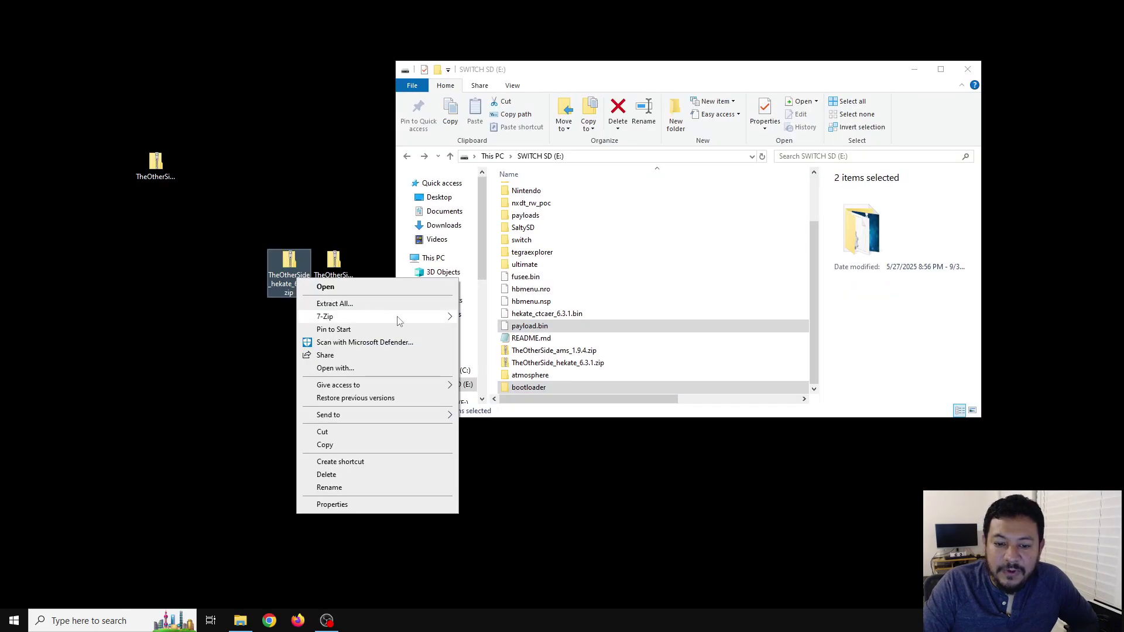
- Extract payload.bin from the hekate 6.3.1 archive to the desktop and close the archive
click(484, 320)
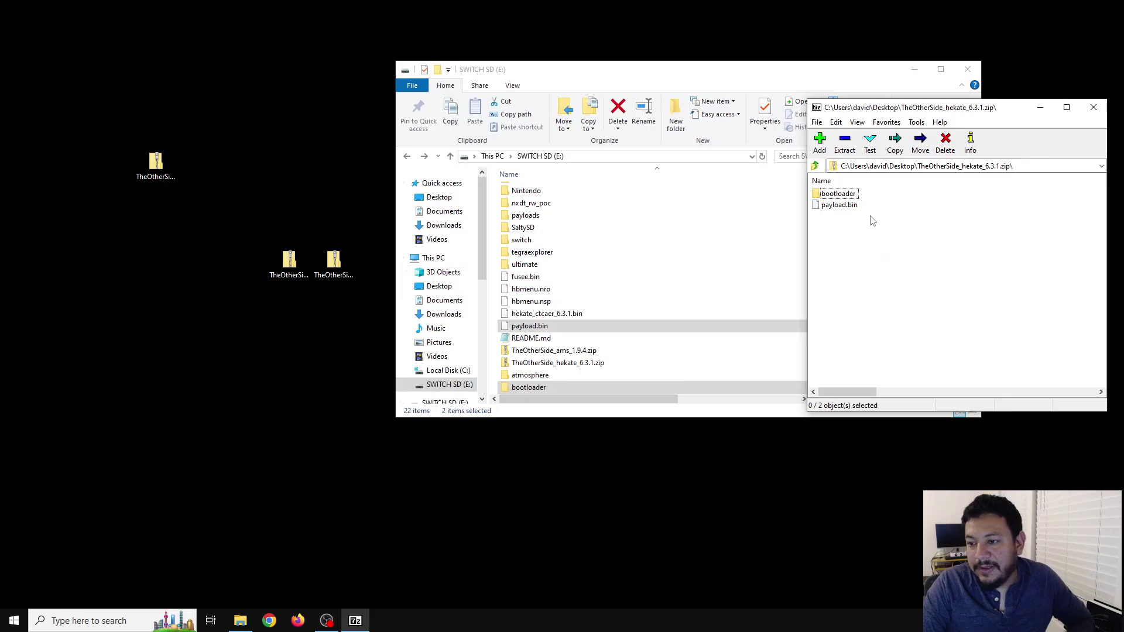
click(834, 207)
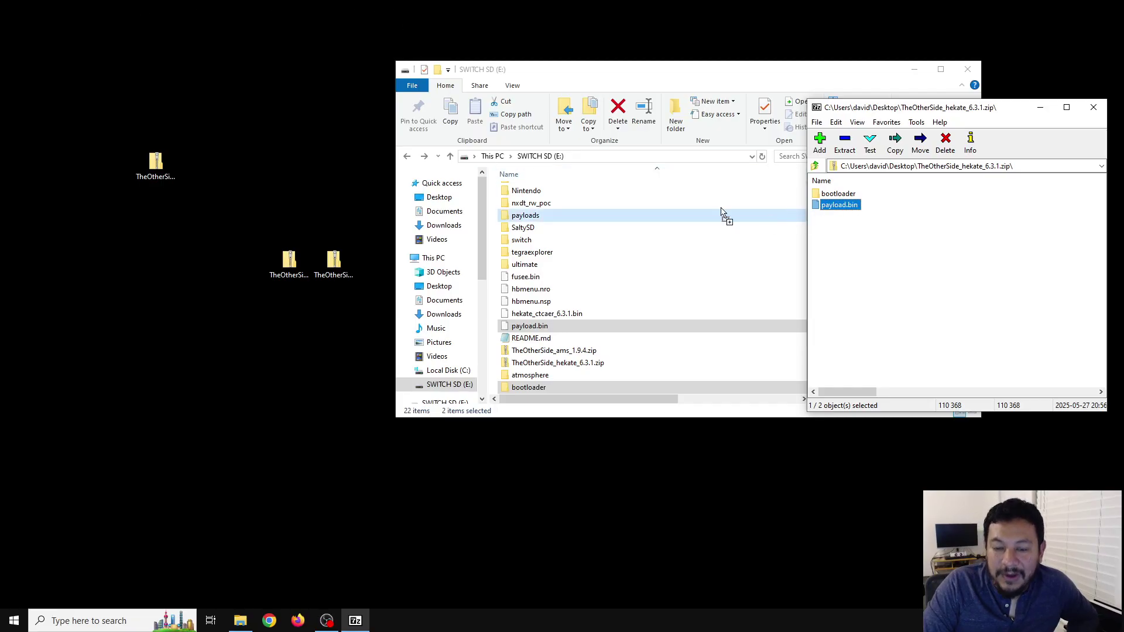
drag(310, 159, 309, 160)
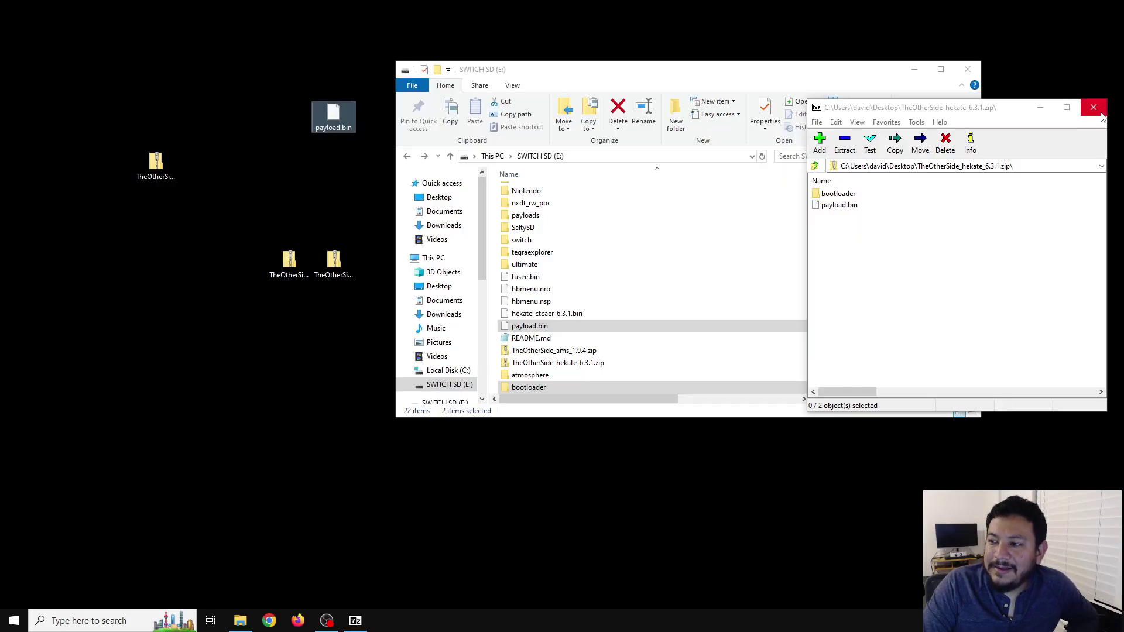
click(1093, 107)
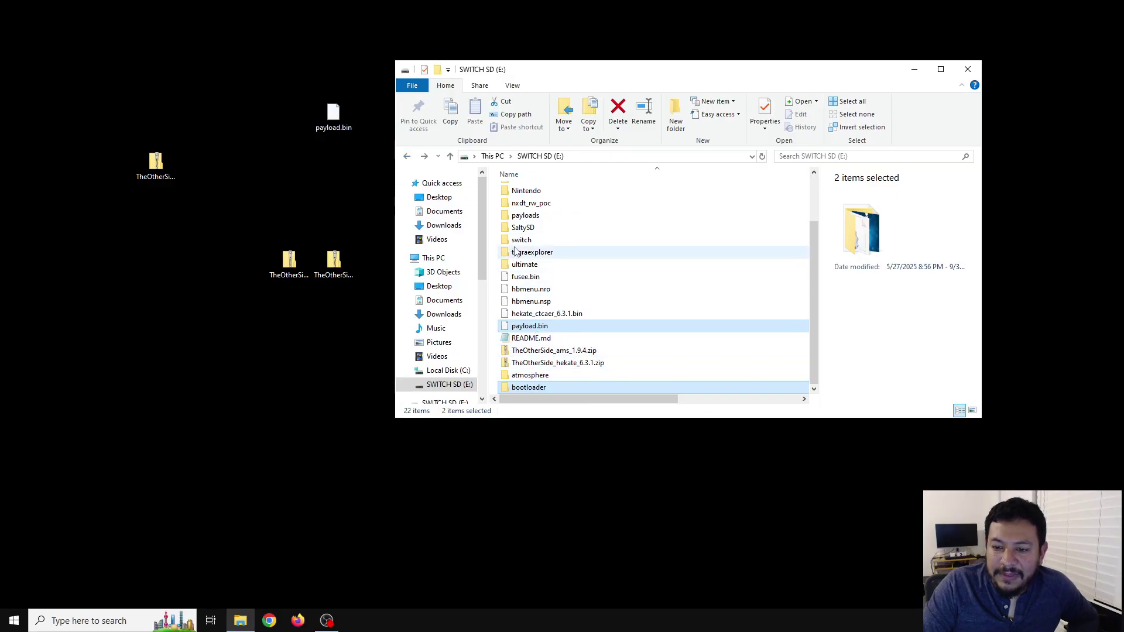
- Examine the switch folder in TheOtherSide_ams_1.9.4.zip, highlighting Quick-Reboot.nro, and close the archive
scroll(530, 252, up, 2)
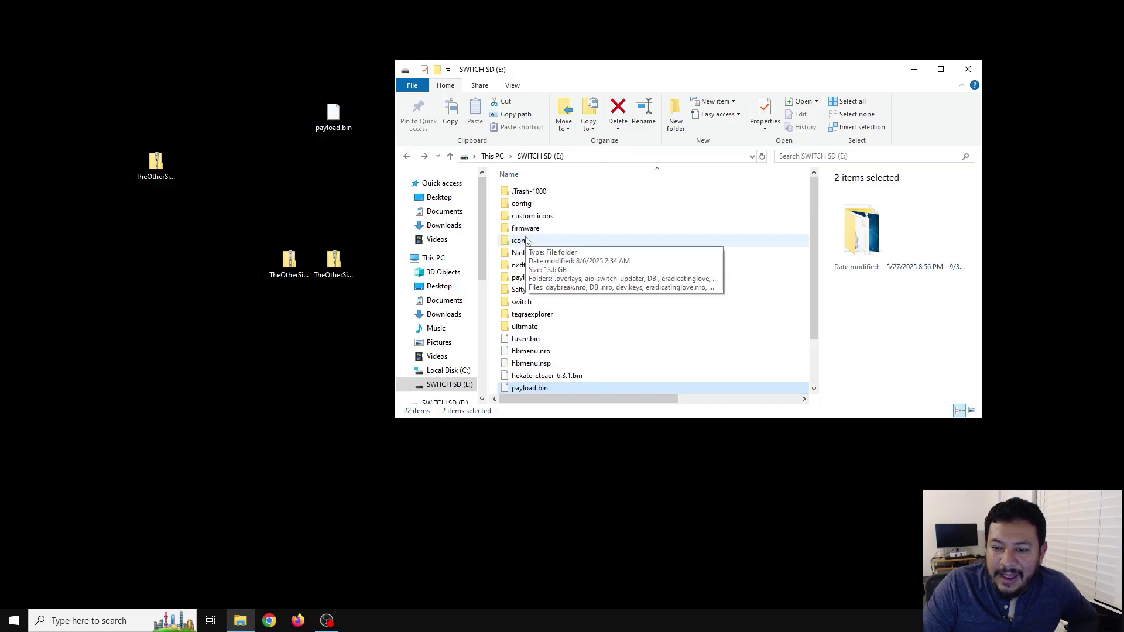
right_click(326, 265)
mouse_move(404, 302)
click(526, 302)
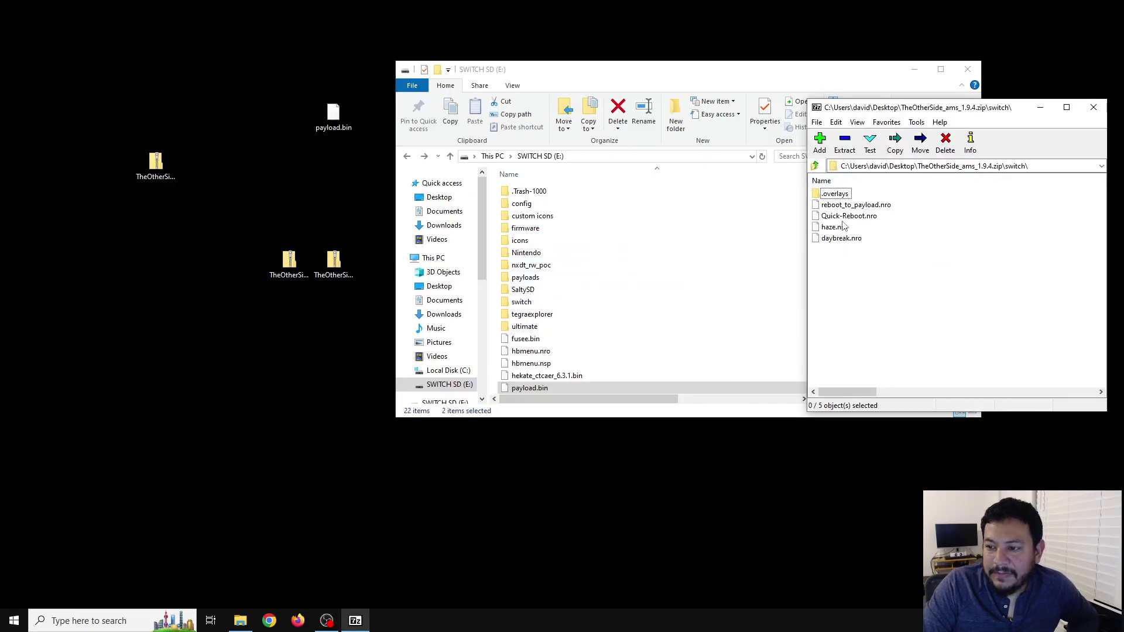
click(859, 218)
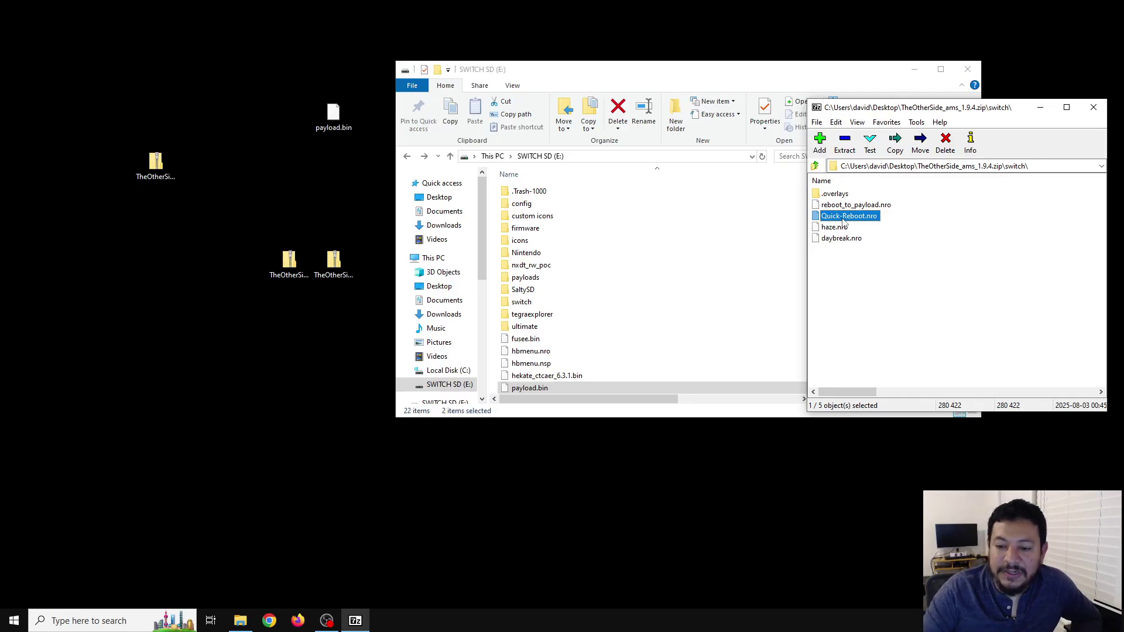
scroll(645, 337, down, 1)
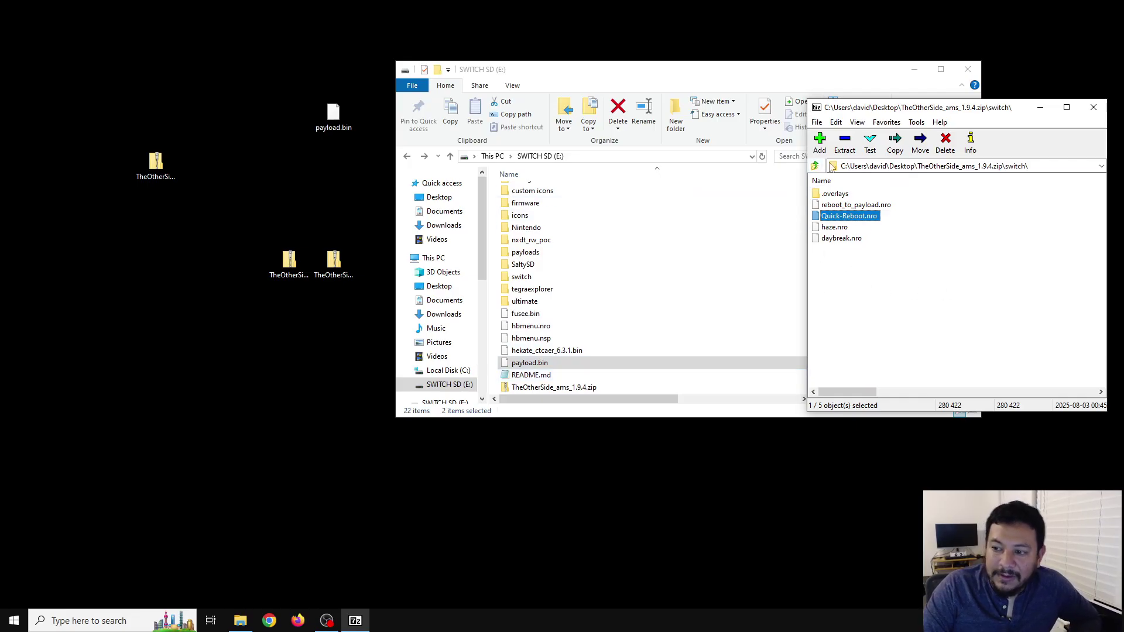
drag(1007, 107, 970, 106)
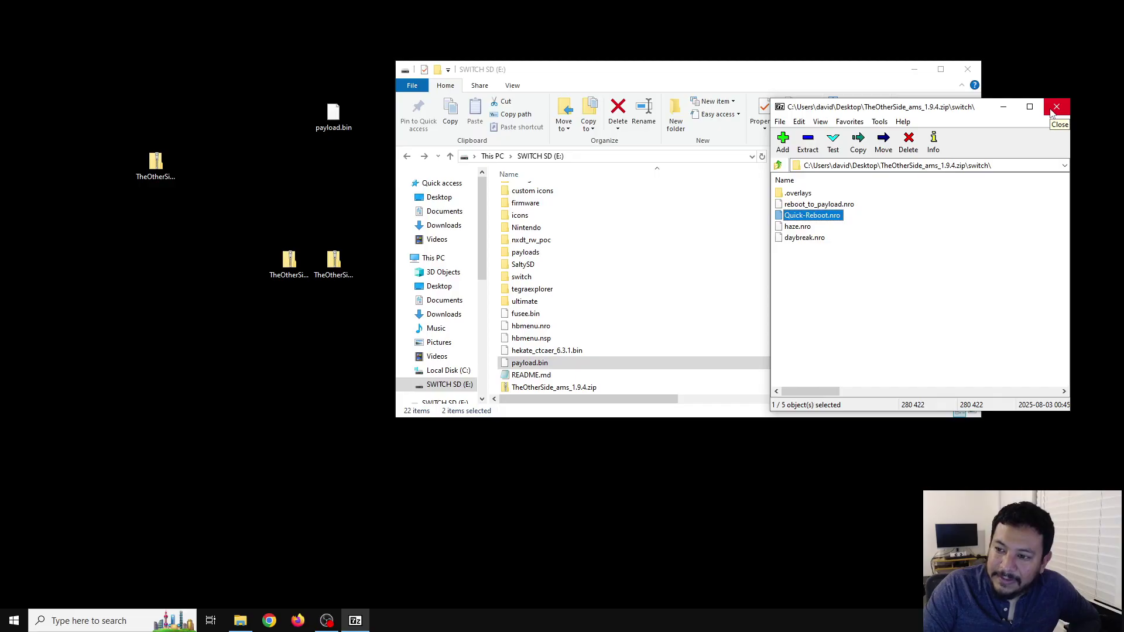
click(1053, 110)
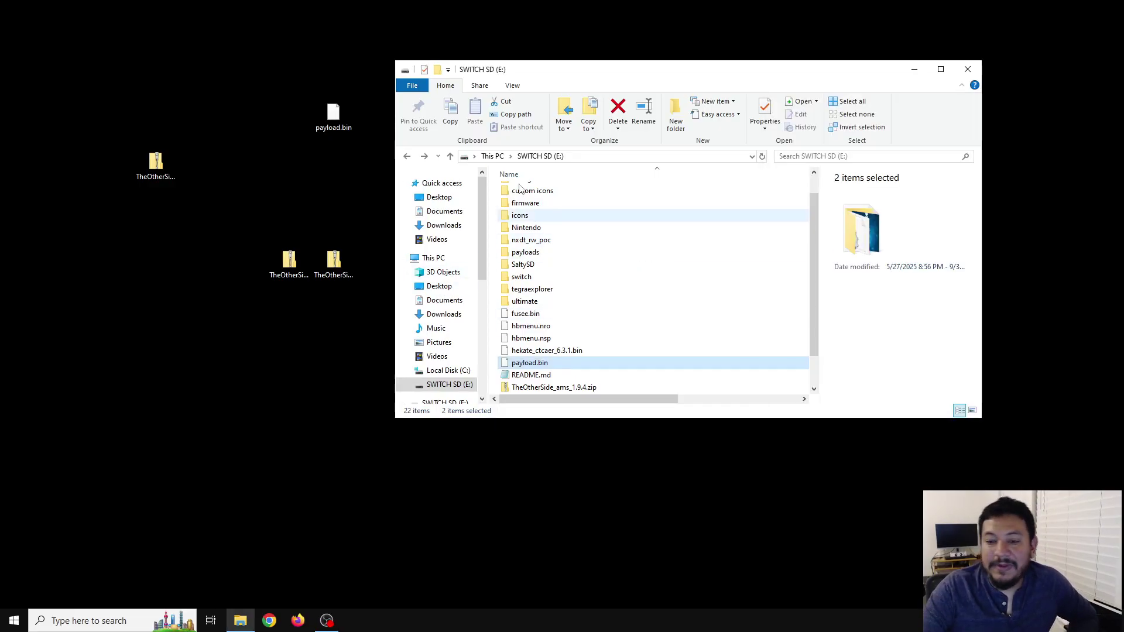
- Reload the SWITCH SD (E:) root to check its updated folders and eject the card
drag(578, 72, 610, 60)
click(470, 378)
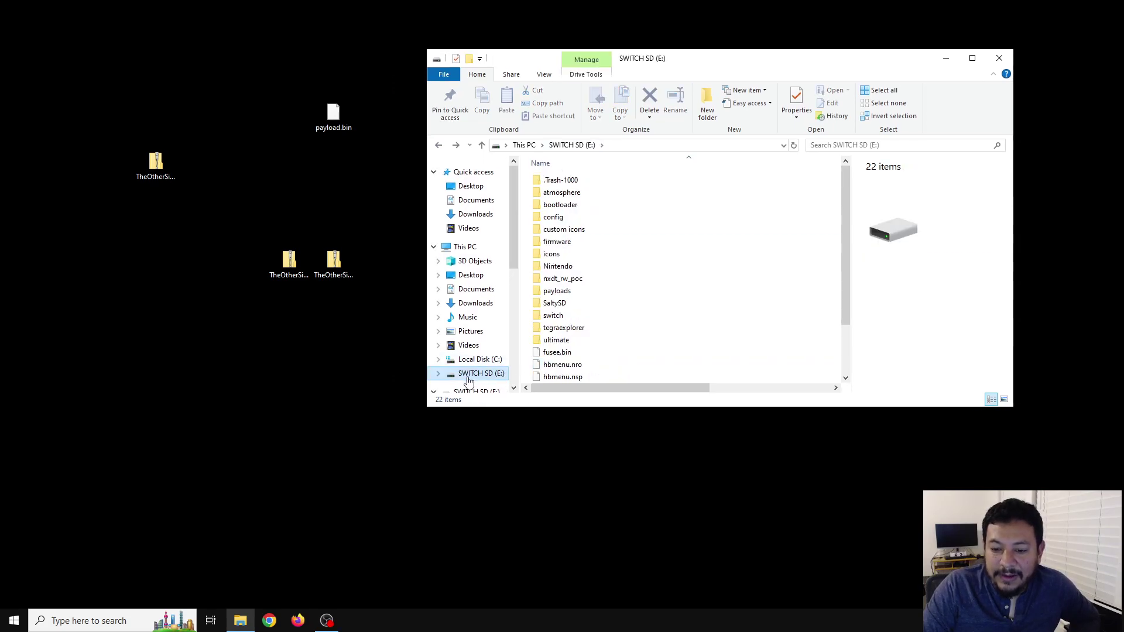
right_click(481, 373)
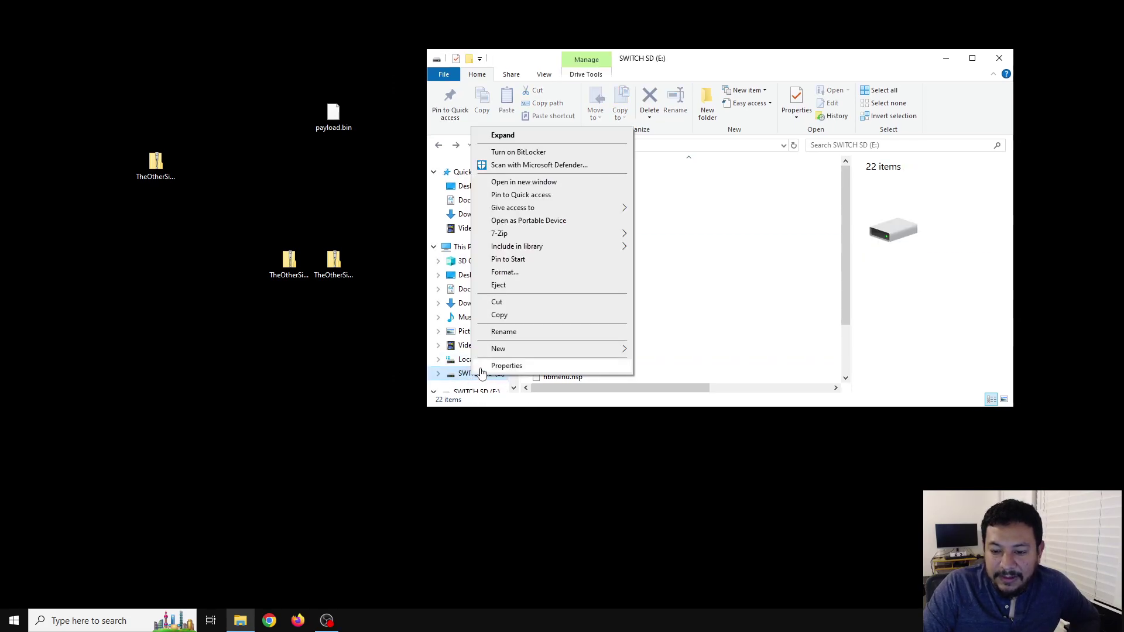
click(522, 286)
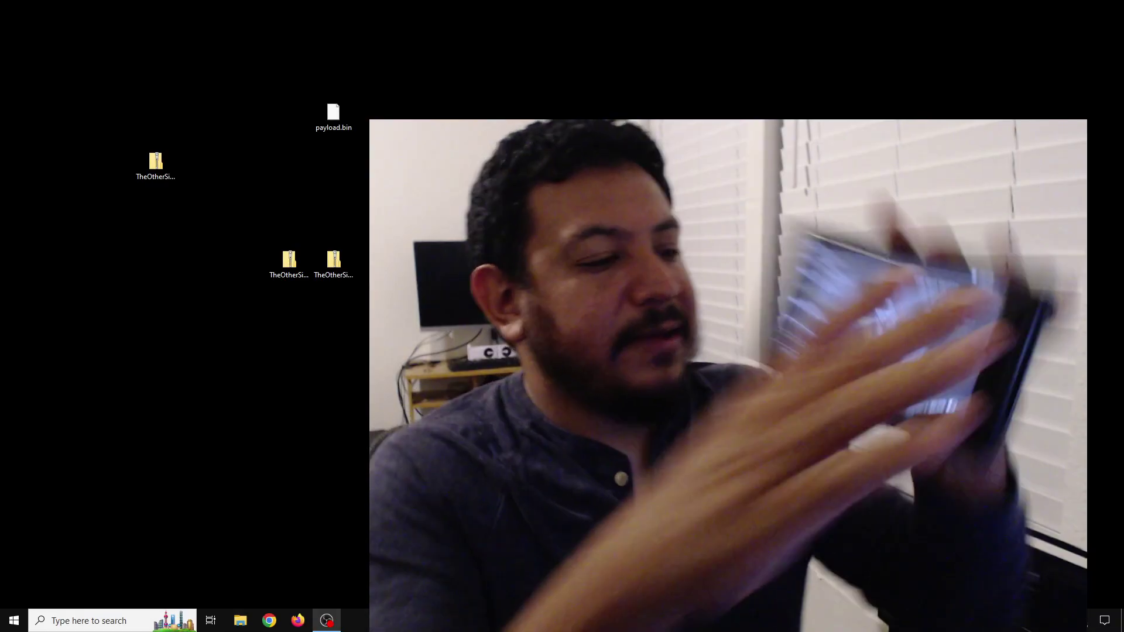